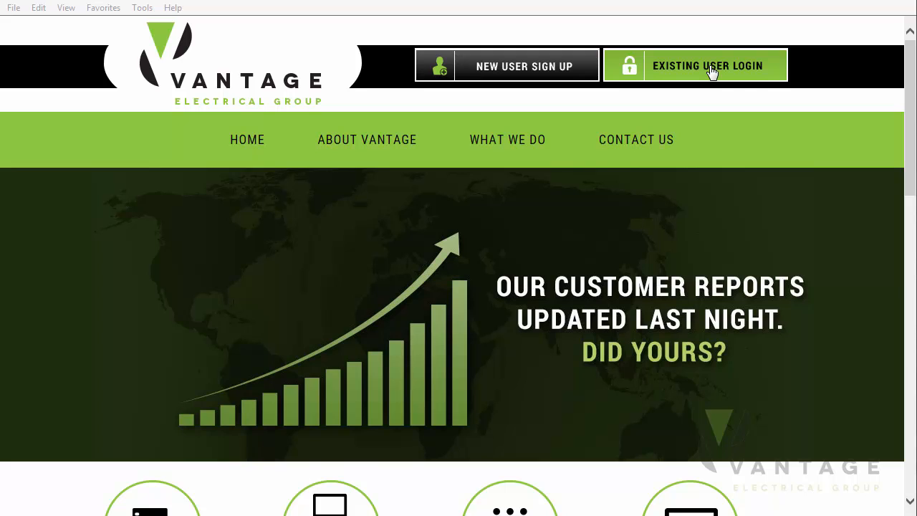
Sign in to the members area as an existing user with the login e-mail and account password.
click(712, 73)
click(566, 271)
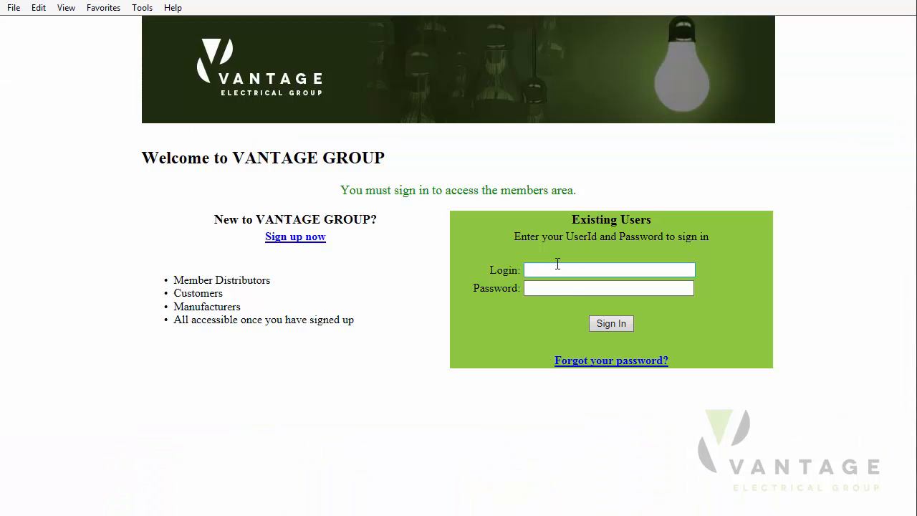
text(t)
key(Down)
key(Tab)
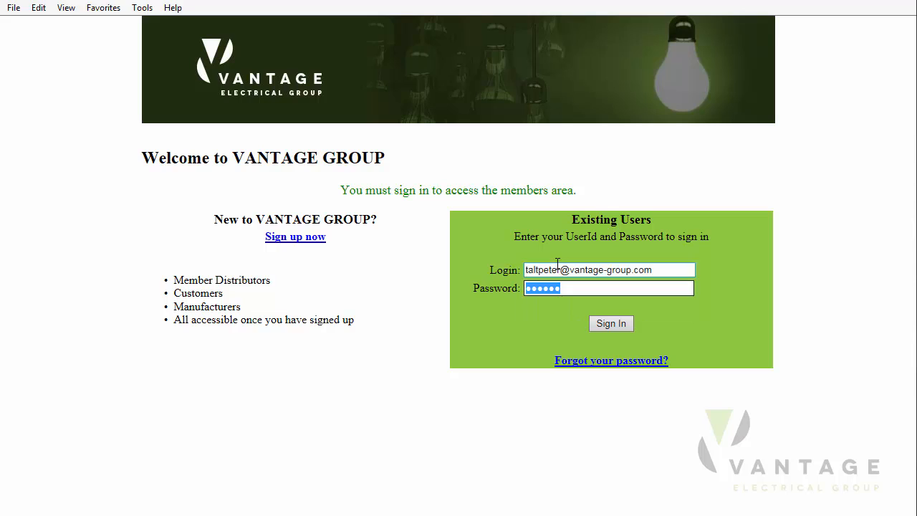
click(622, 321)
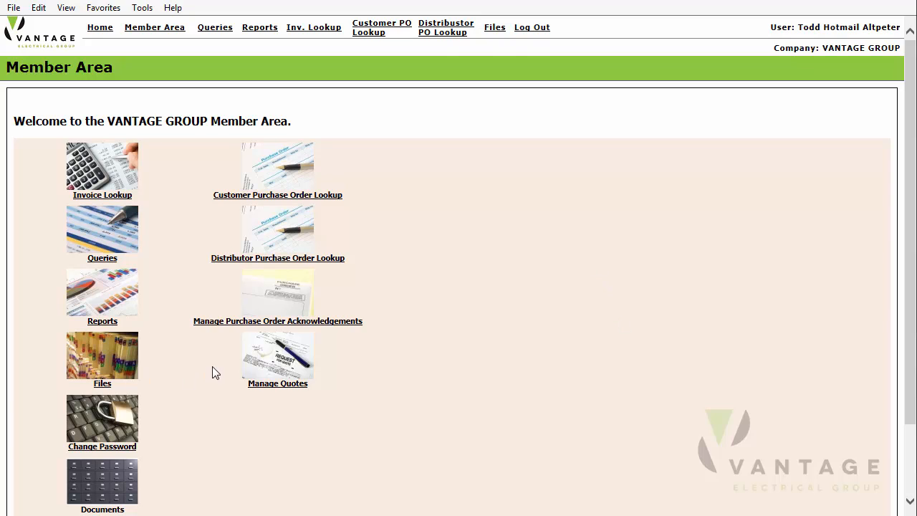
Go to Manage Quotes, show all quotes, and filter the list by the status Waiting On Quote.
click(280, 365)
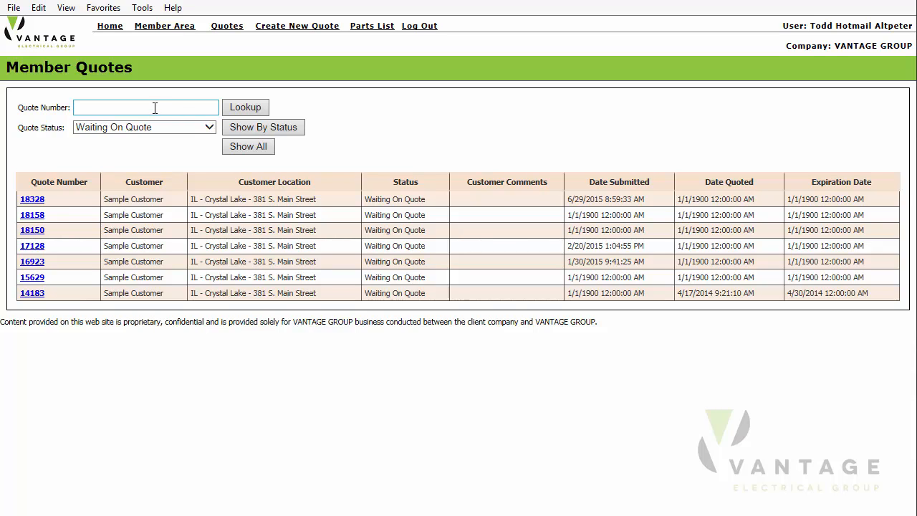
click(210, 129)
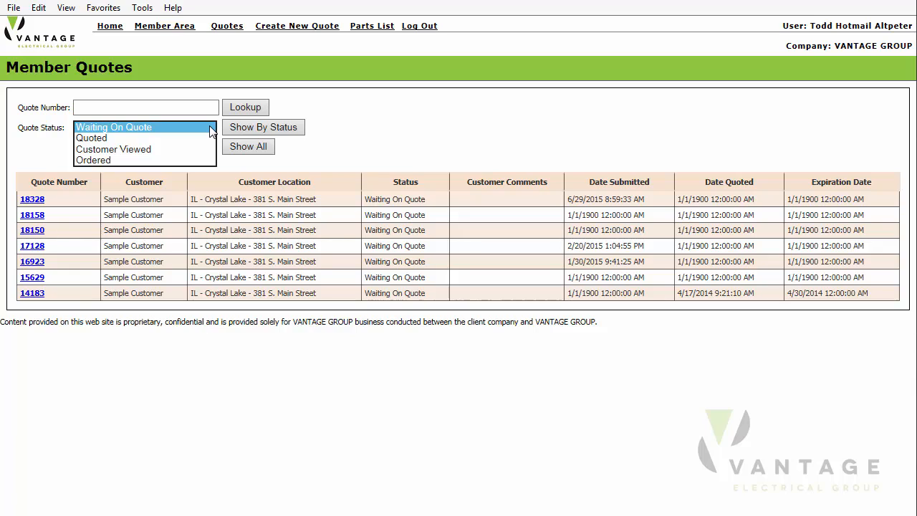
click(379, 142)
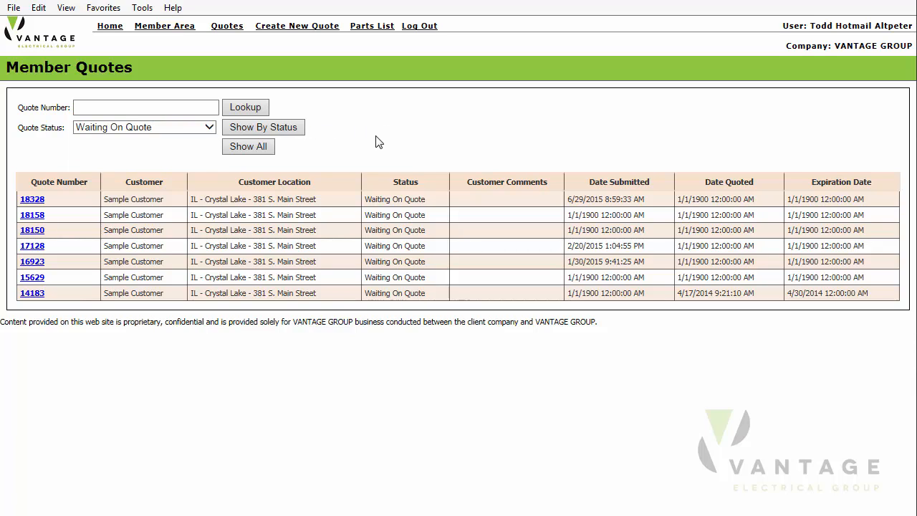
click(249, 148)
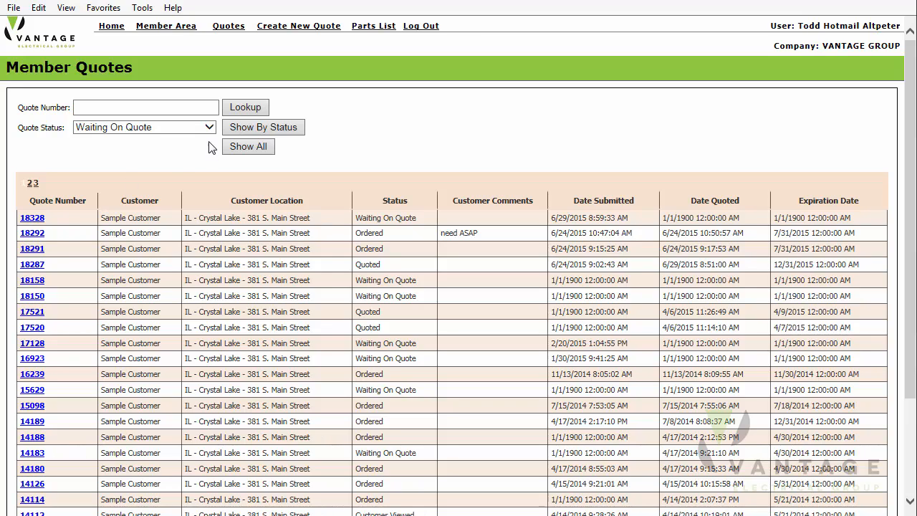
click(255, 130)
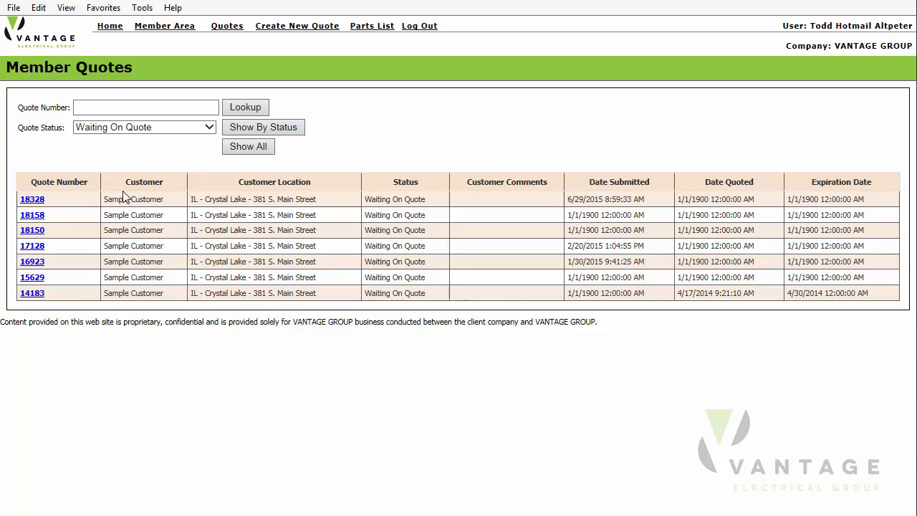
Open the quote submitted on 6/29/2015 and apply national prices to its items.
click(32, 200)
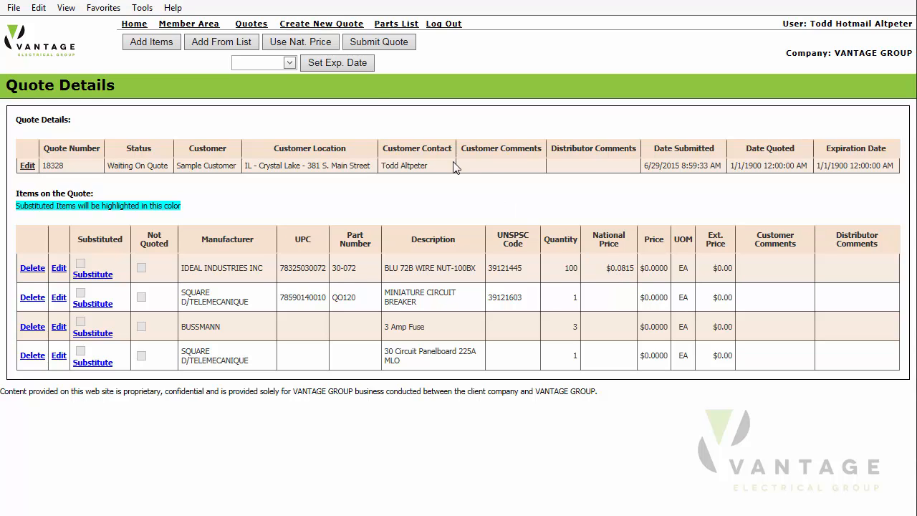
click(294, 45)
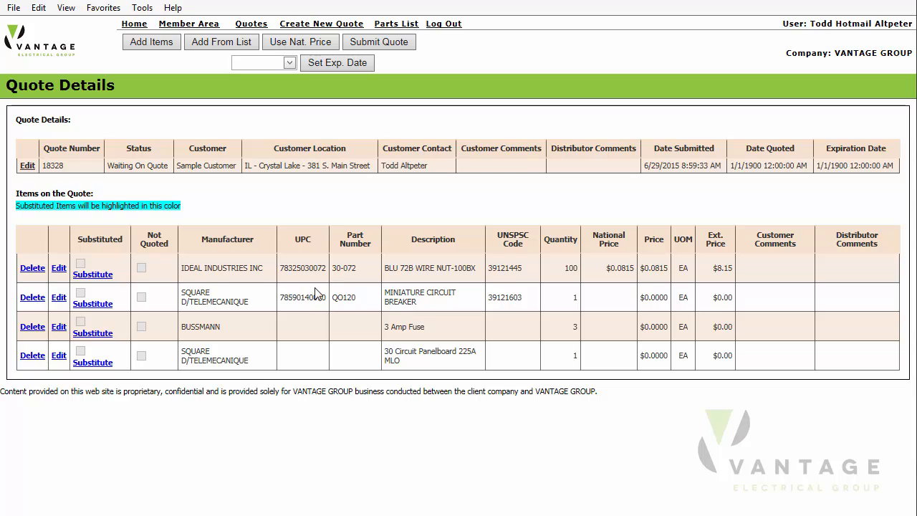
Set the price of the Square D miniature circuit breaker QO120 to 10 and update the line.
click(59, 299)
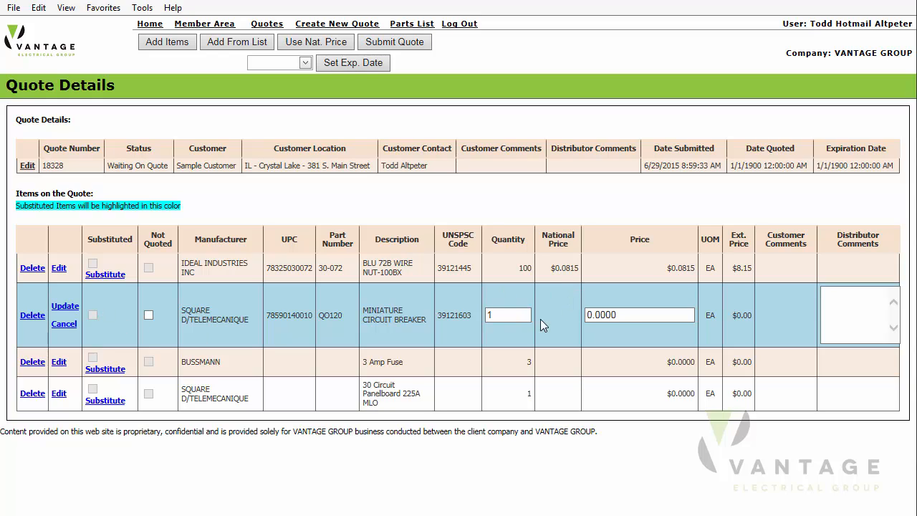
click(626, 319)
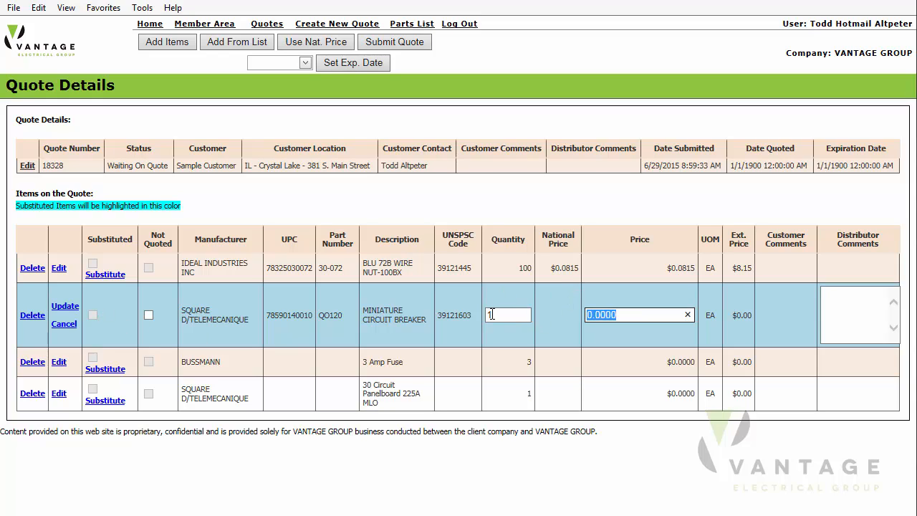
text(10)
click(65, 306)
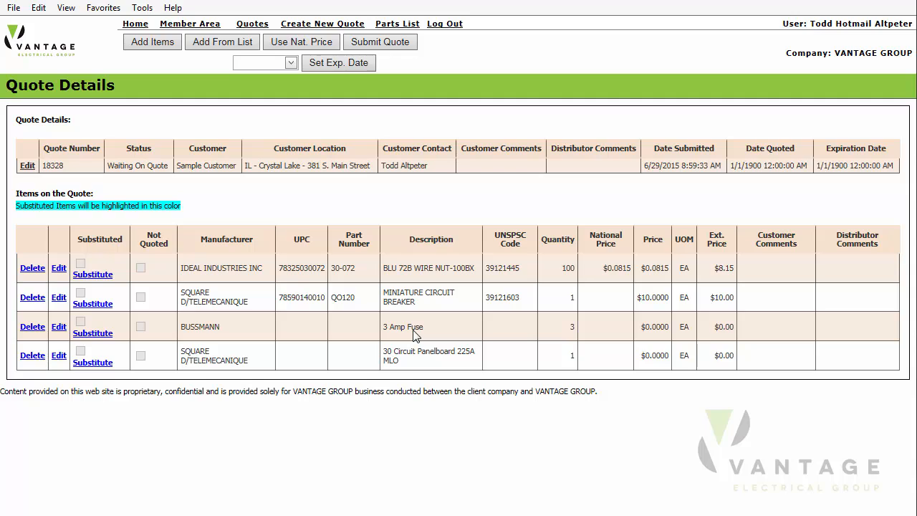
Search for a substitute for the 3 Amp Fuse line, using manufacturer Bussmann and part number frs-r-3.
click(92, 334)
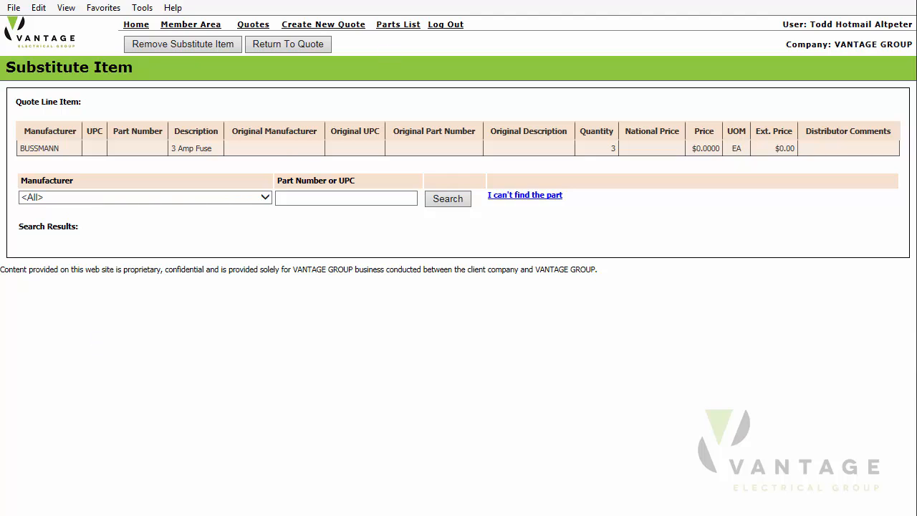
click(265, 198)
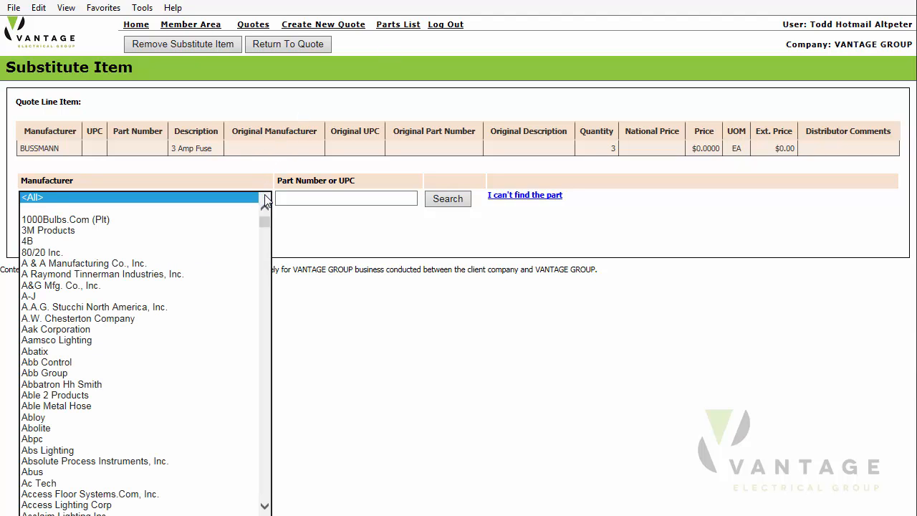
text(bus)
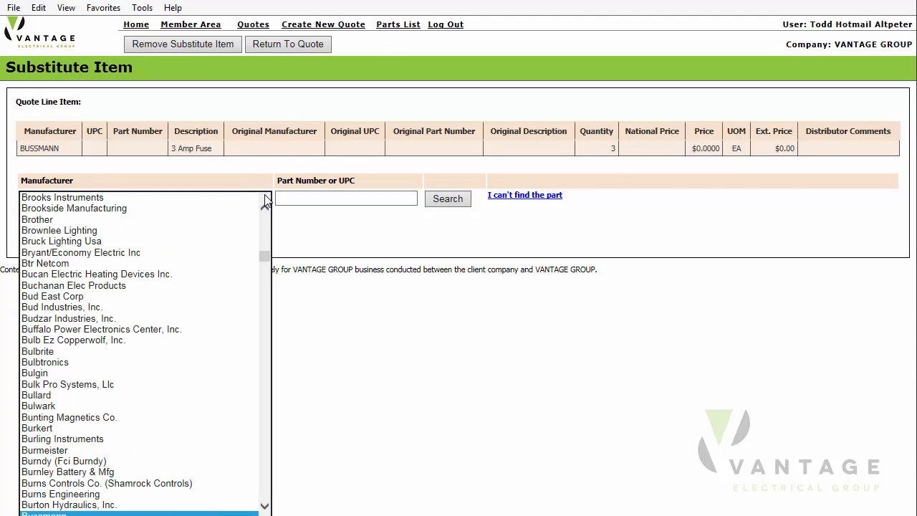
key(Return)
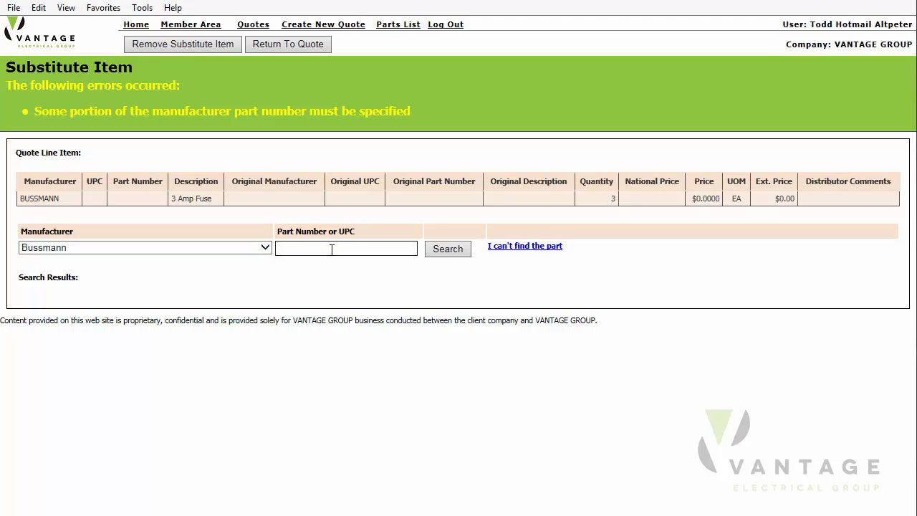
click(332, 250)
text(frs-r-3)
click(449, 248)
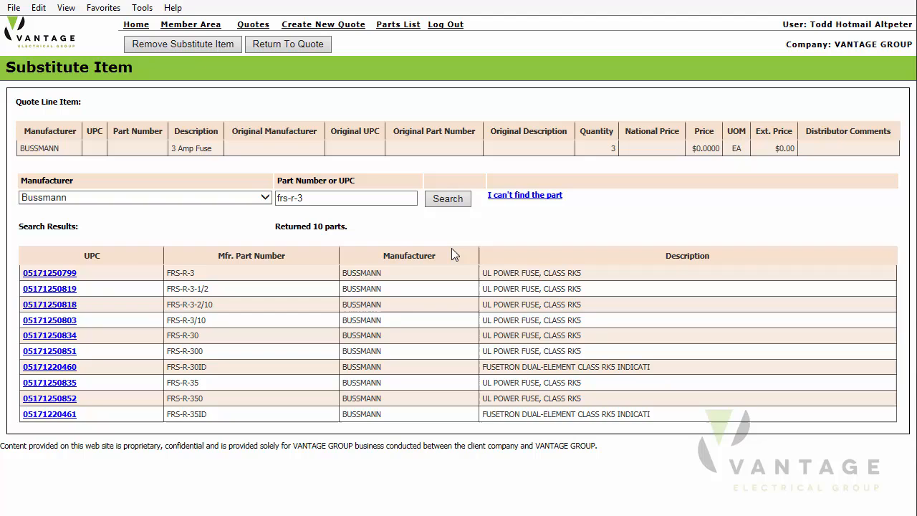
Substitute the fuse with part FRS-R-3 at price 15, with distributor comment "this is the correct part #", and return to the quote.
click(60, 274)
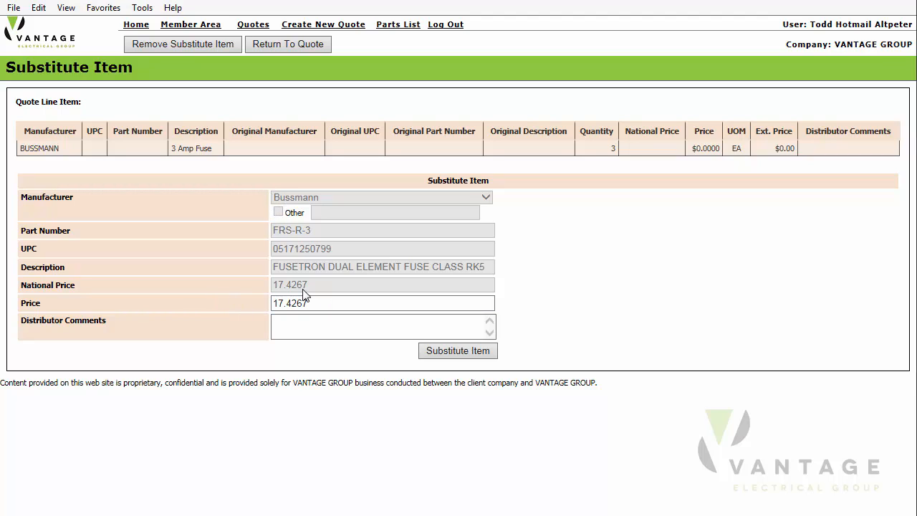
click(326, 303)
drag(326, 303, 203, 287)
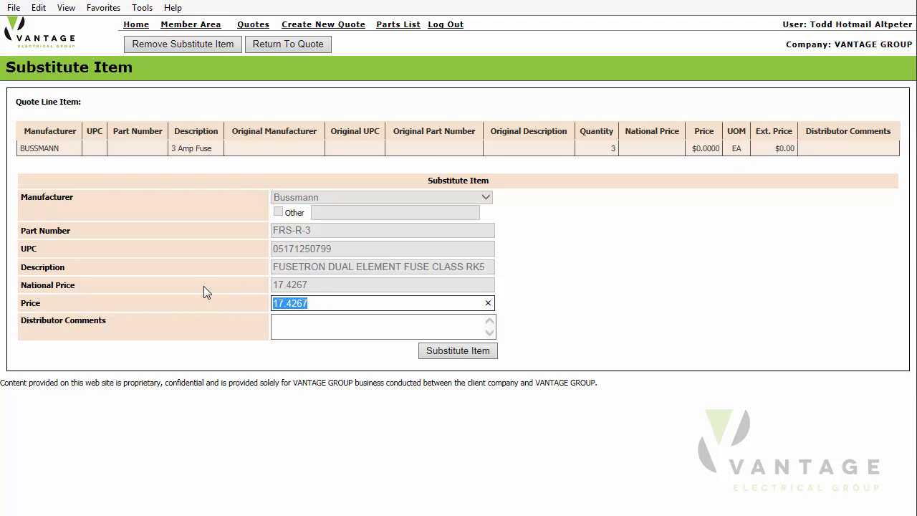
text(15)
click(336, 330)
text(this )
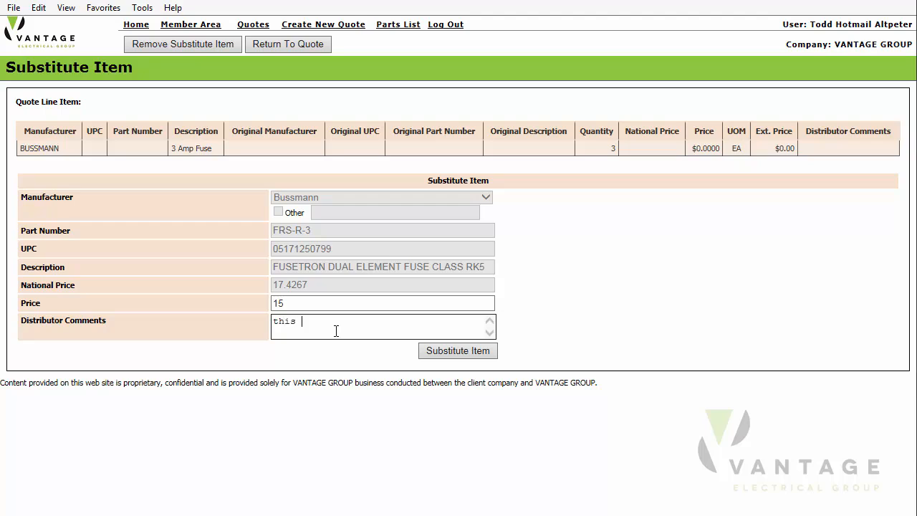
text(is the correct part #)
click(473, 354)
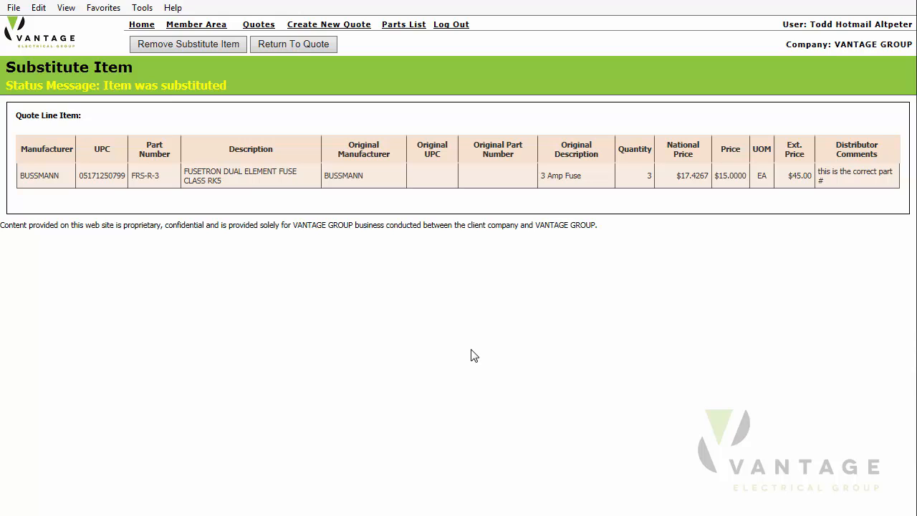
click(301, 46)
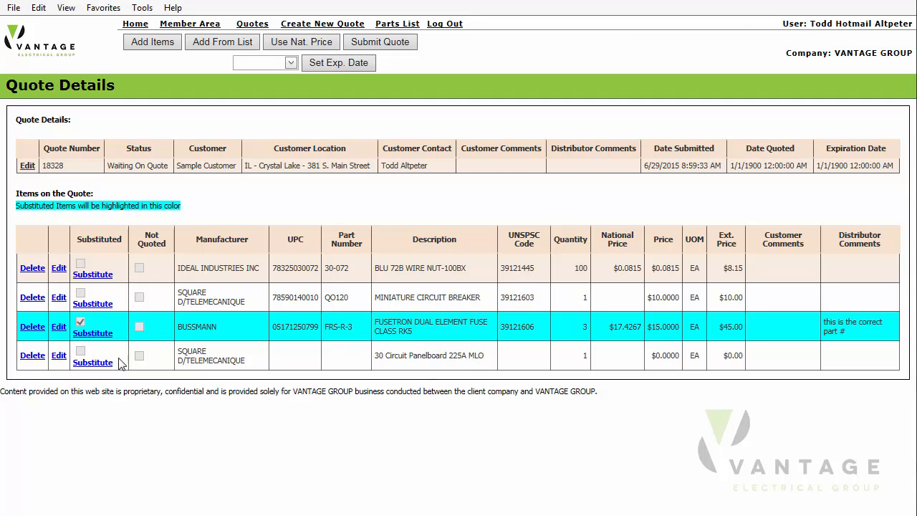
Update the 30 Circuit Panelboard 225A MLO item with a price of 200 and the Panelboards quick pick for its UNSPSC code.
click(59, 356)
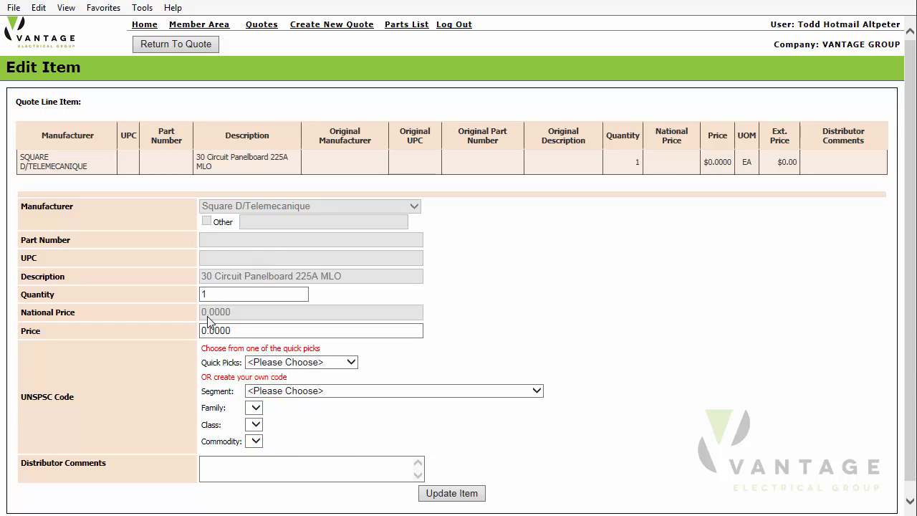
click(252, 331)
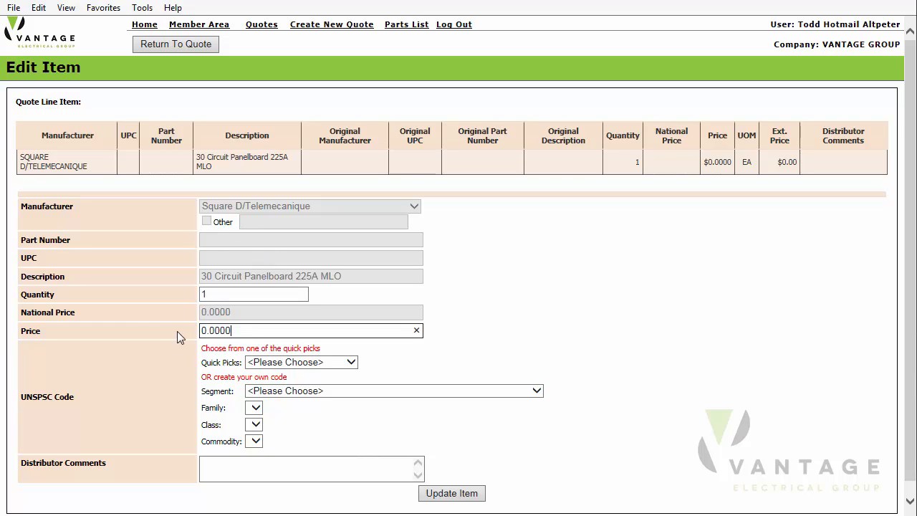
key(ctrl+a)
text(200)
click(351, 363)
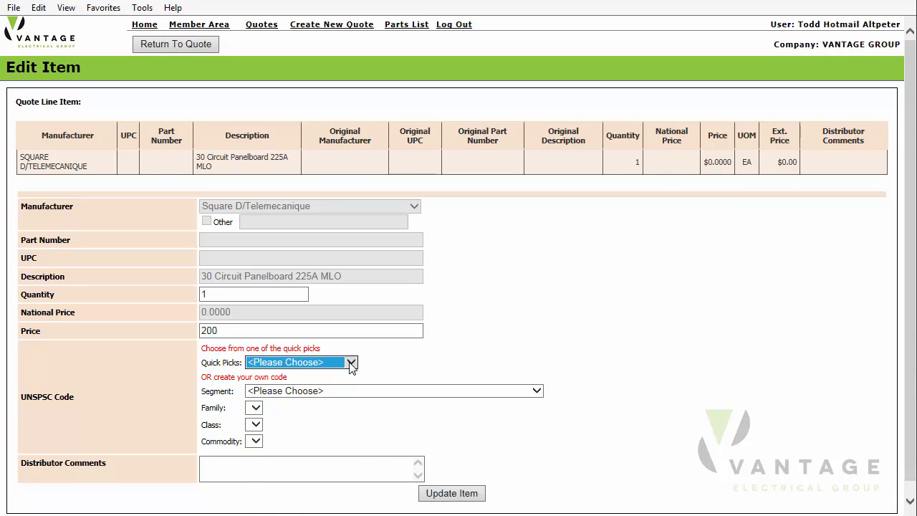
click(351, 363)
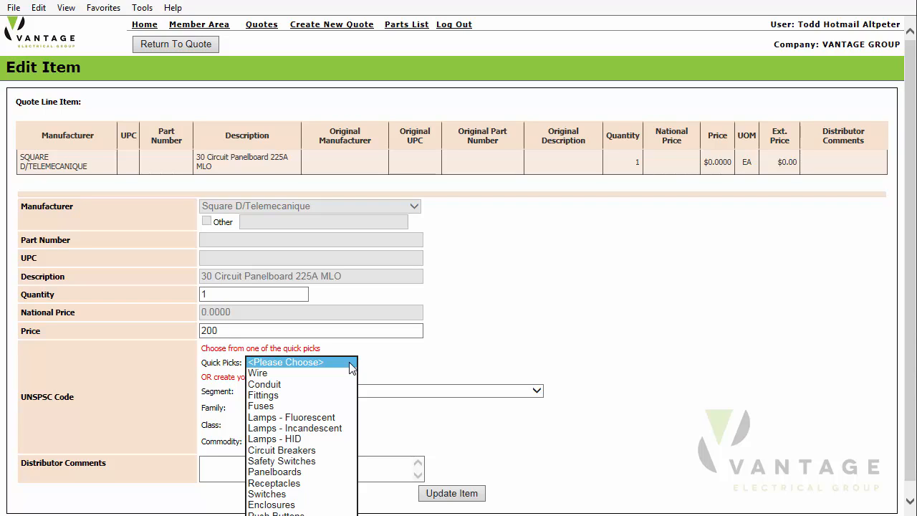
click(301, 473)
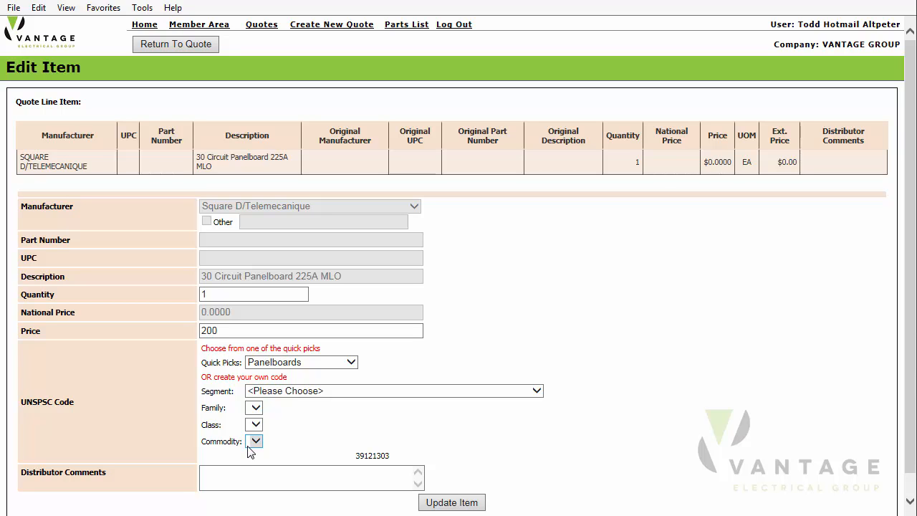
click(472, 502)
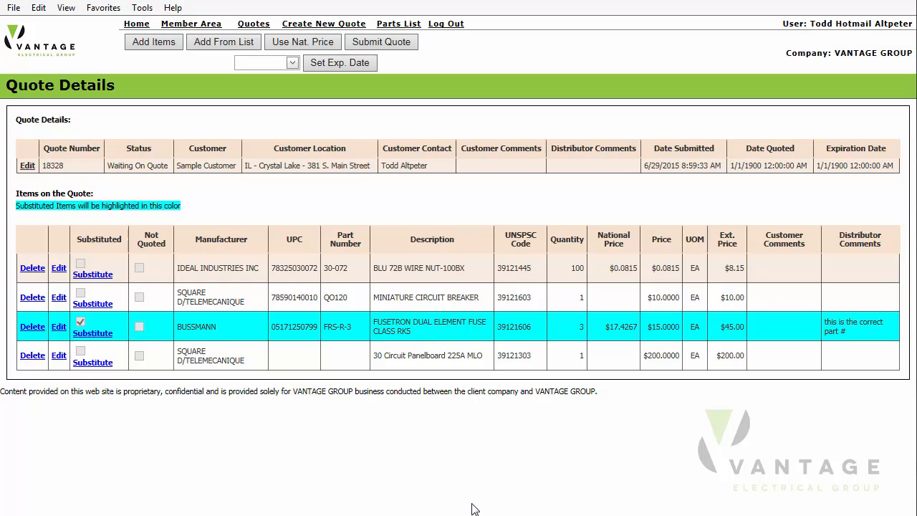
Try to submit the quote, and set its expiration date to 7/31/2015.
click(399, 41)
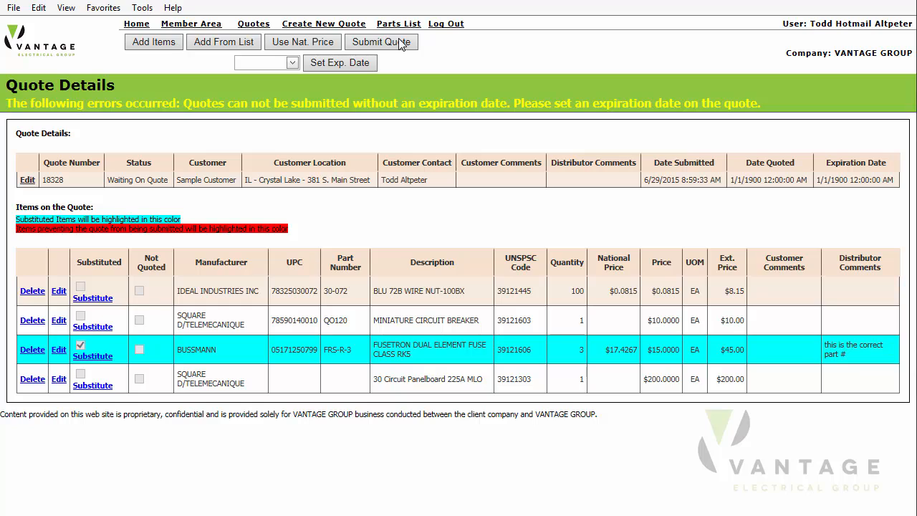
click(292, 63)
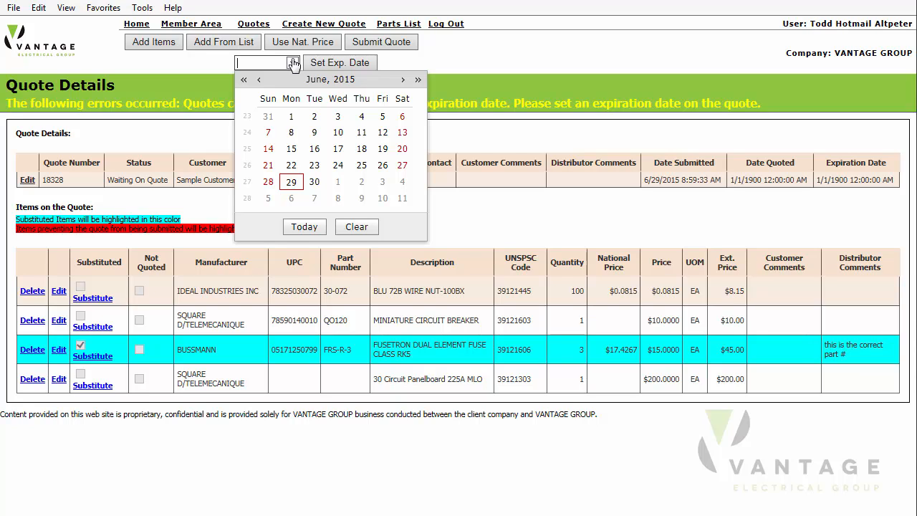
click(294, 63)
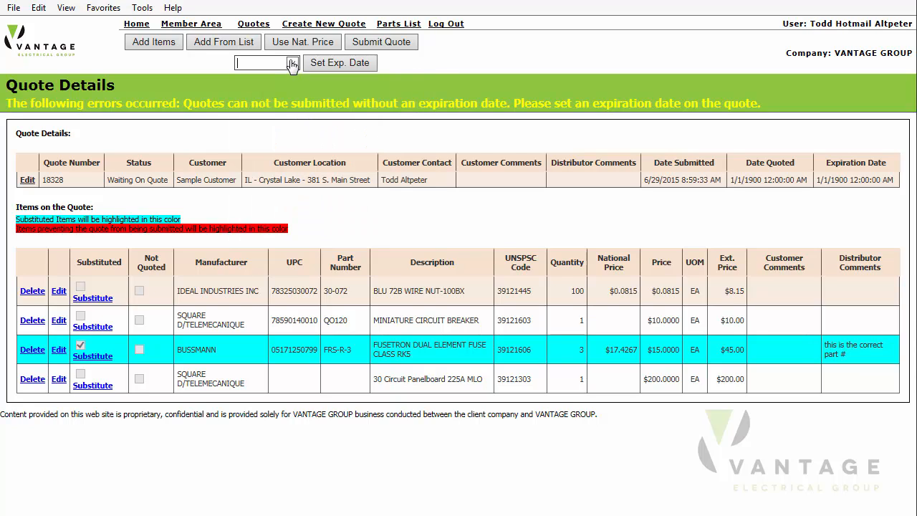
click(293, 63)
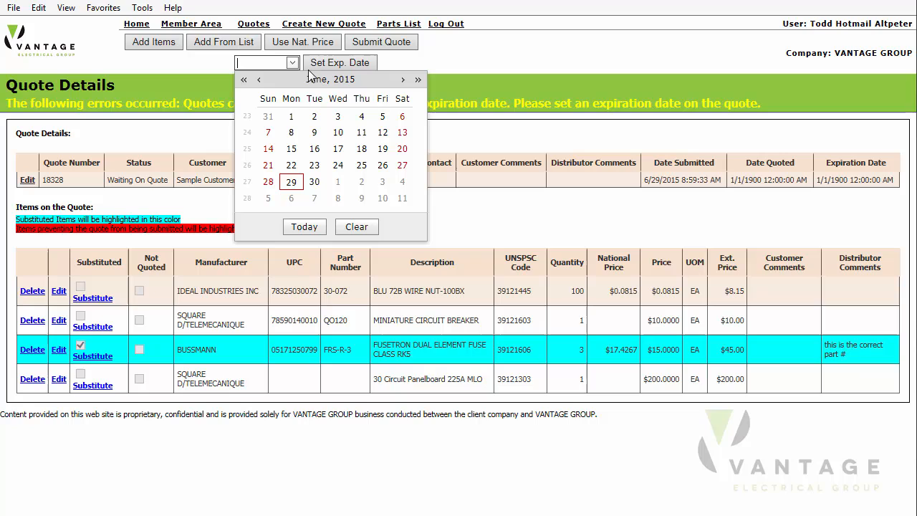
click(403, 79)
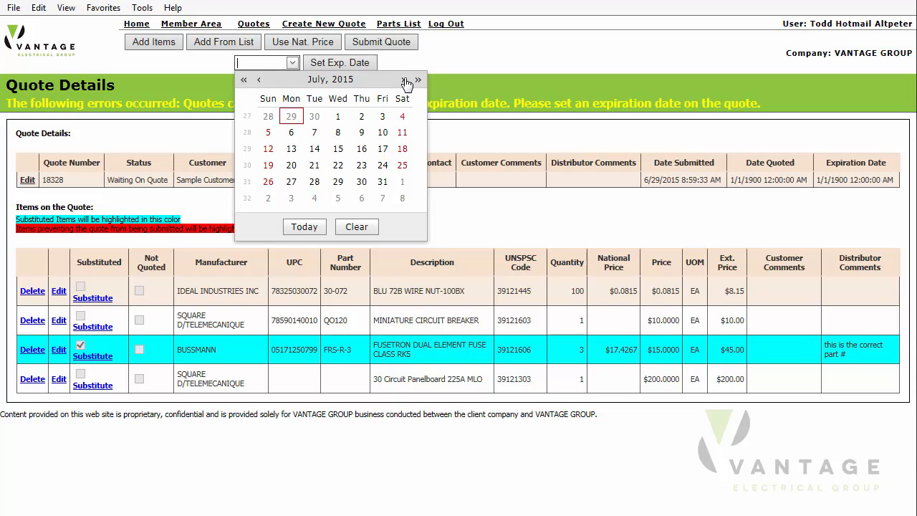
click(382, 182)
click(343, 62)
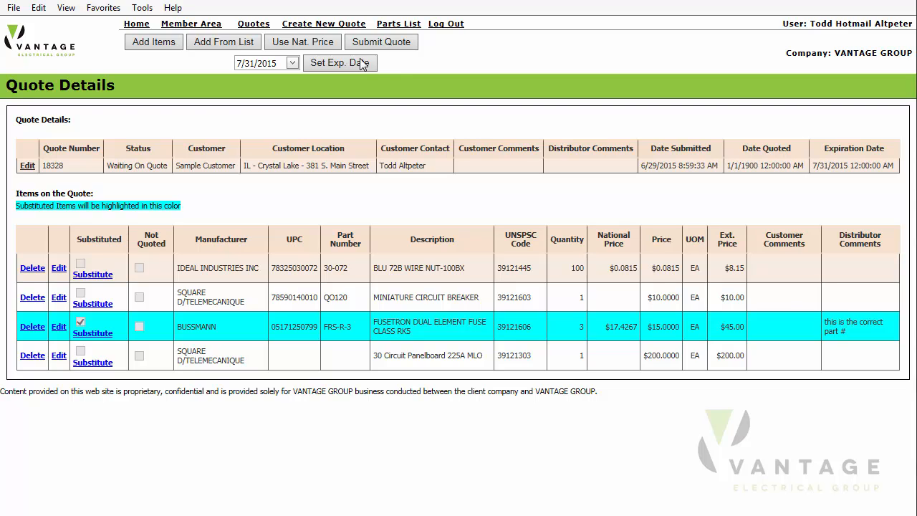
Submit the priced quote and go back to the list of member quotes.
click(384, 39)
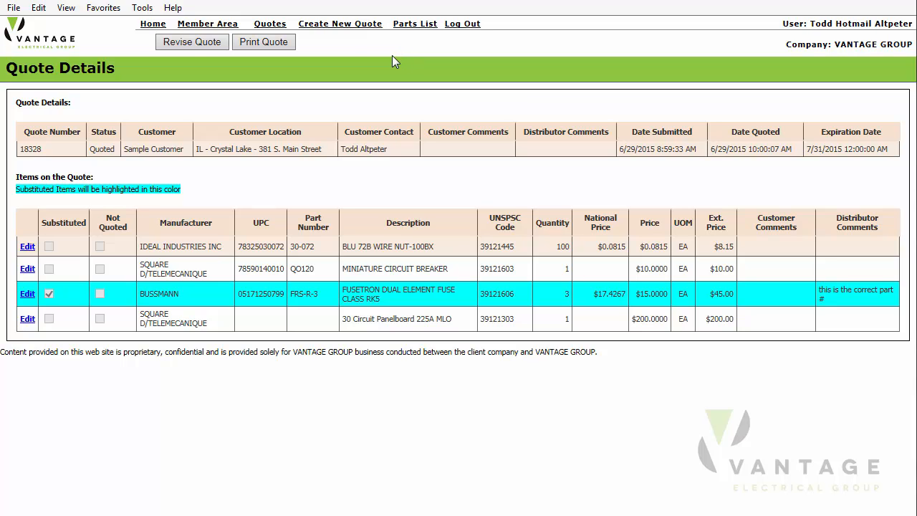
click(271, 25)
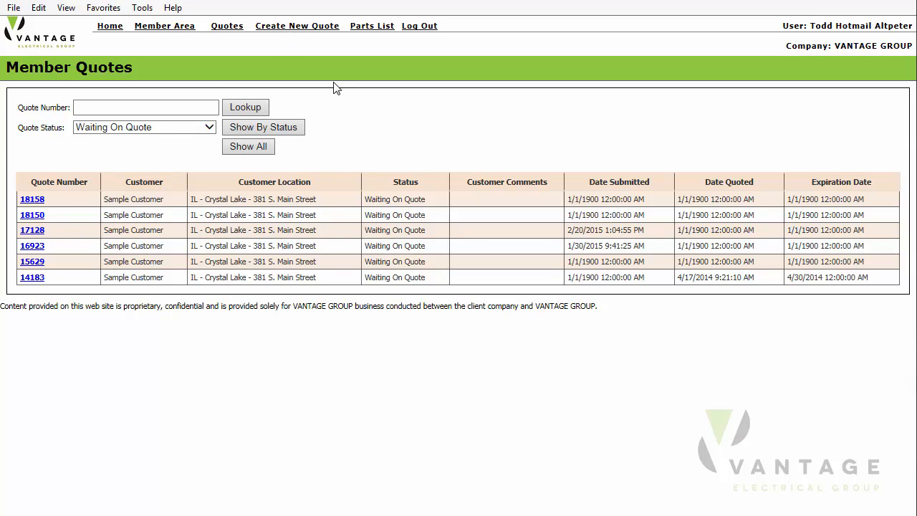
Create a new quote for Sample Customer at the IL - Crystal Lake location, choosing the first listed individual as the contact.
click(294, 26)
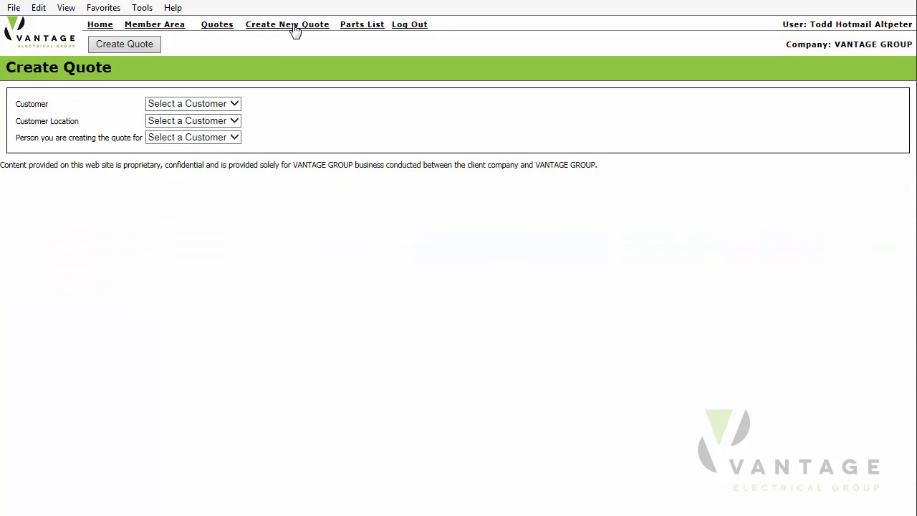
click(235, 108)
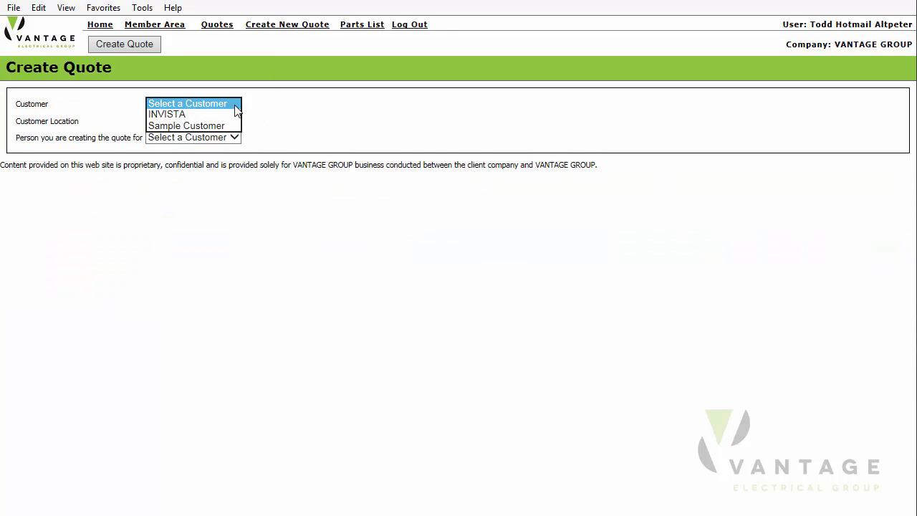
click(207, 127)
click(269, 123)
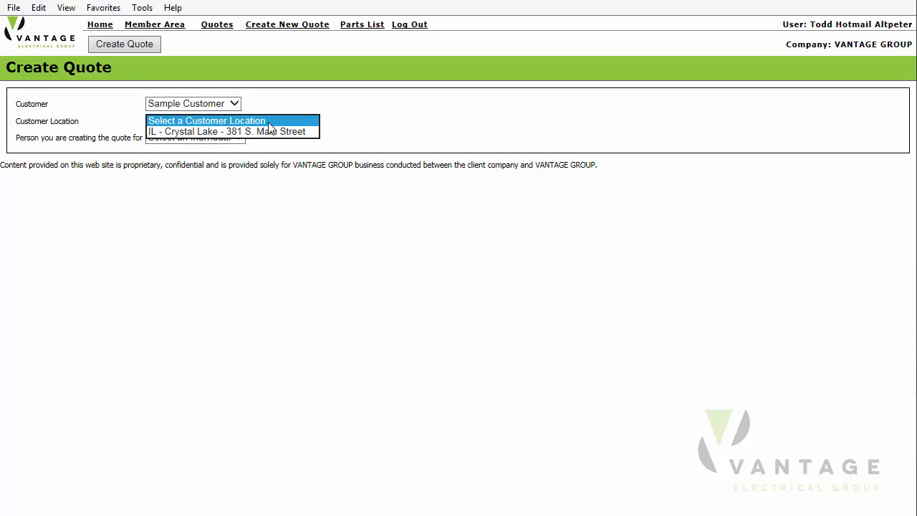
click(232, 133)
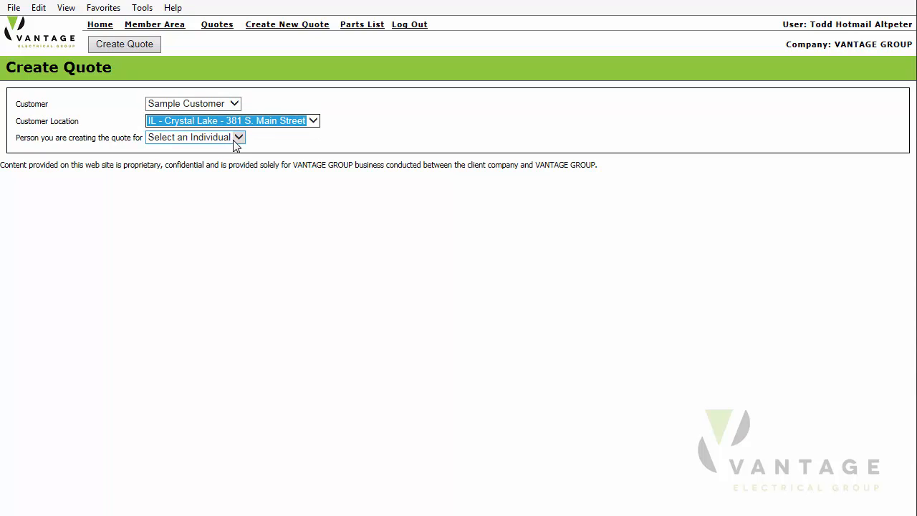
click(236, 139)
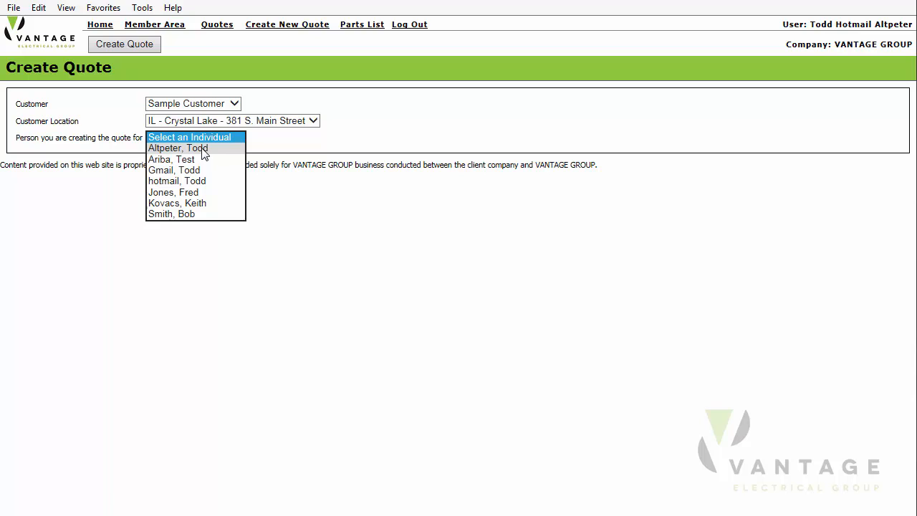
click(205, 148)
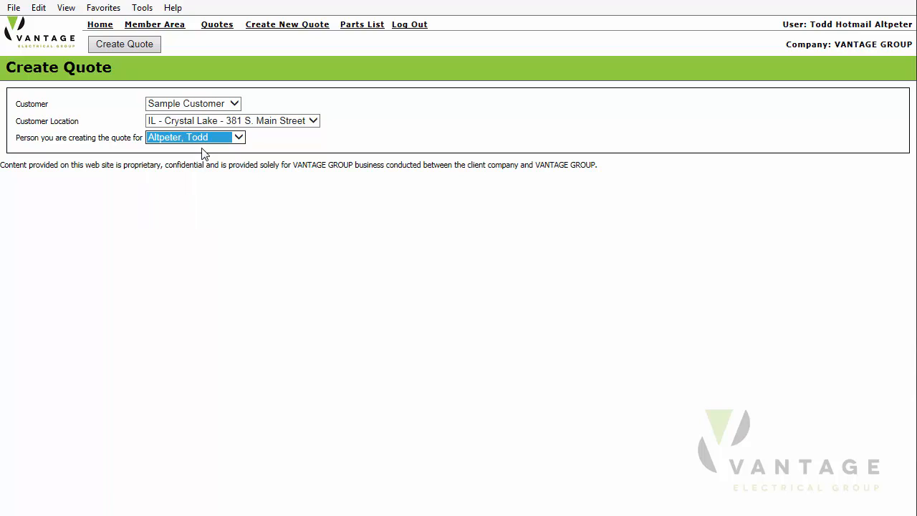
click(127, 46)
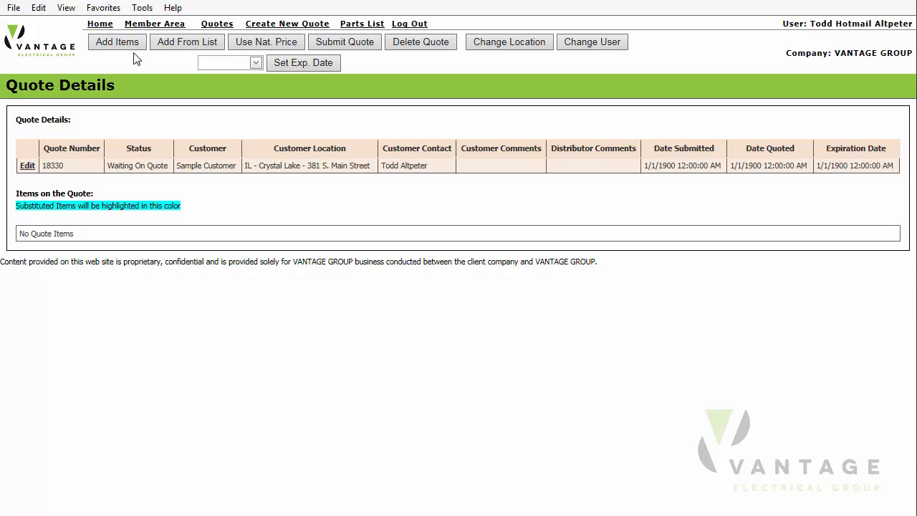
Search all manufacturers for part qo120 and choose the Square D/Telemecanique QO120 circuit breaker as a new quote item.
click(114, 44)
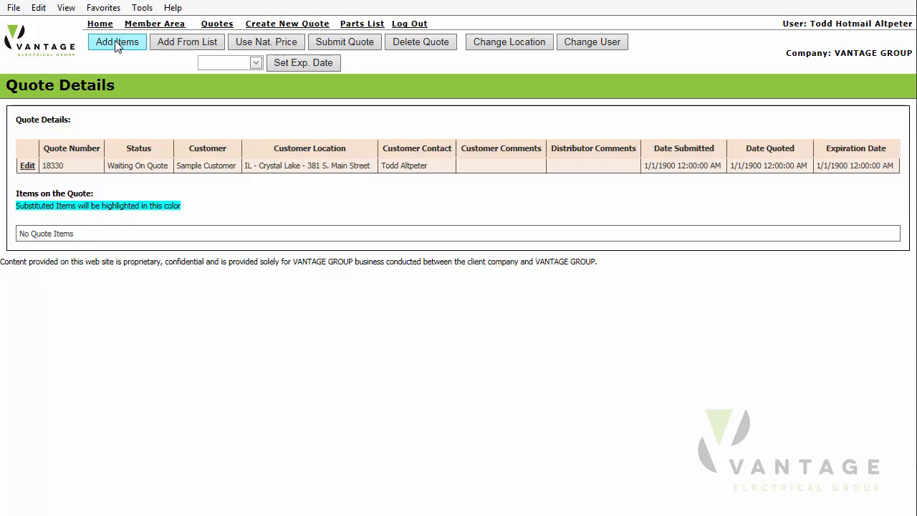
click(324, 121)
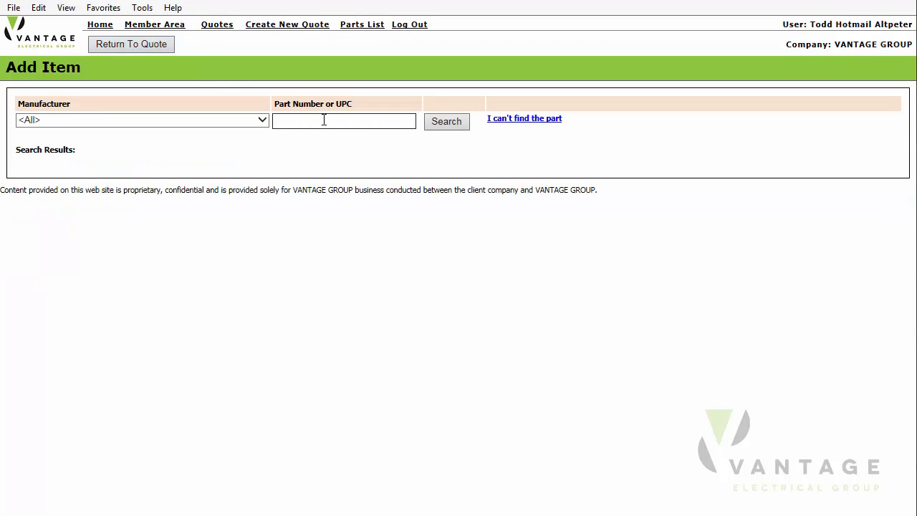
text(qo120)
click(446, 123)
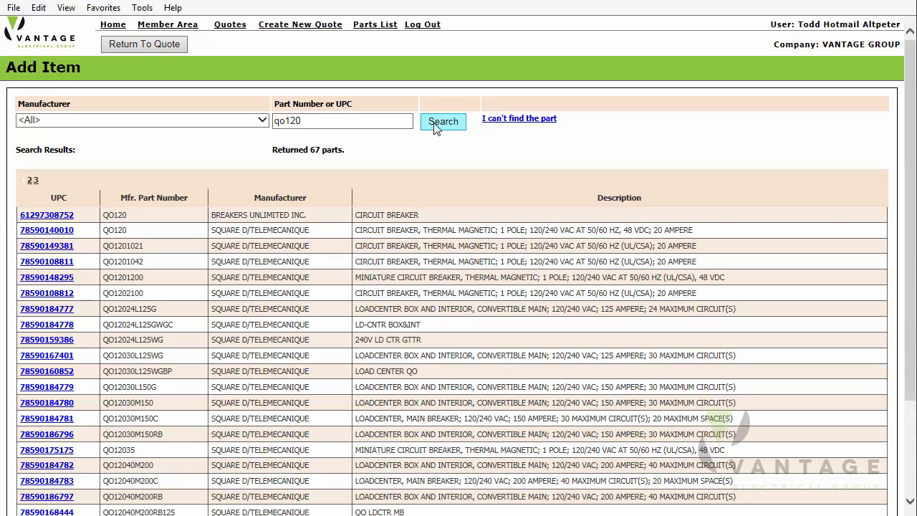
click(45, 231)
Add the QO120 breaker to the quote with a quantity of 1 and a price of 10.
click(304, 208)
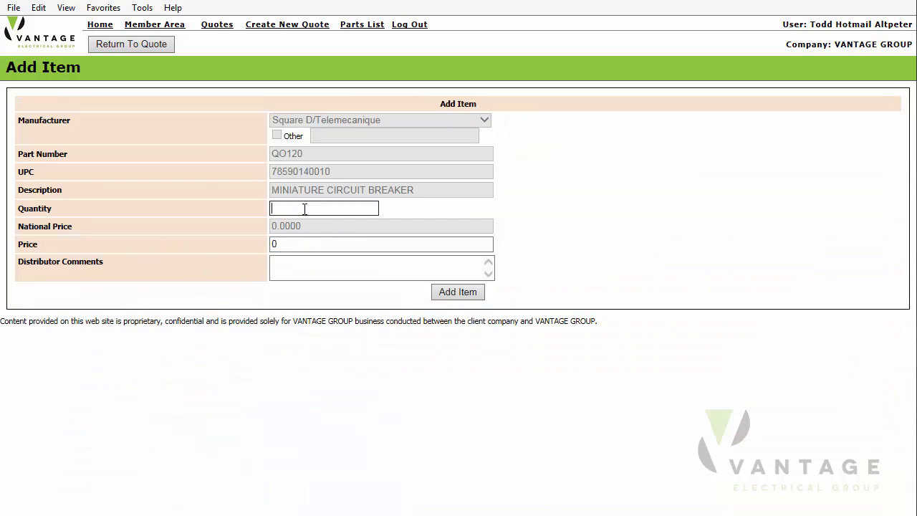
text(1)
key(Tab)
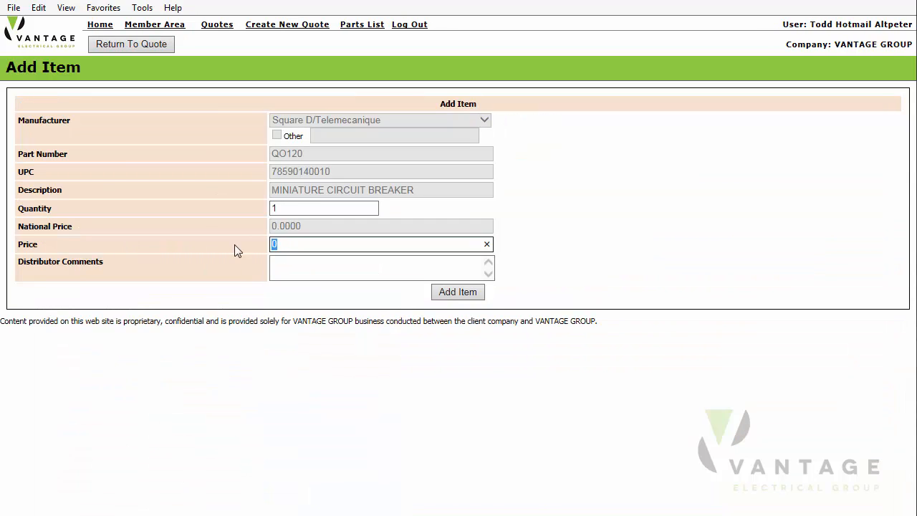
text(10)
key(Tab)
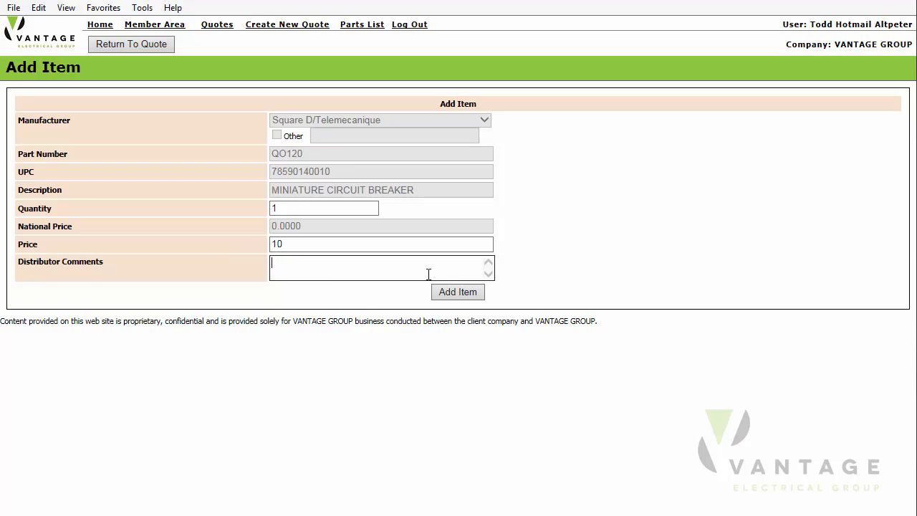
click(461, 297)
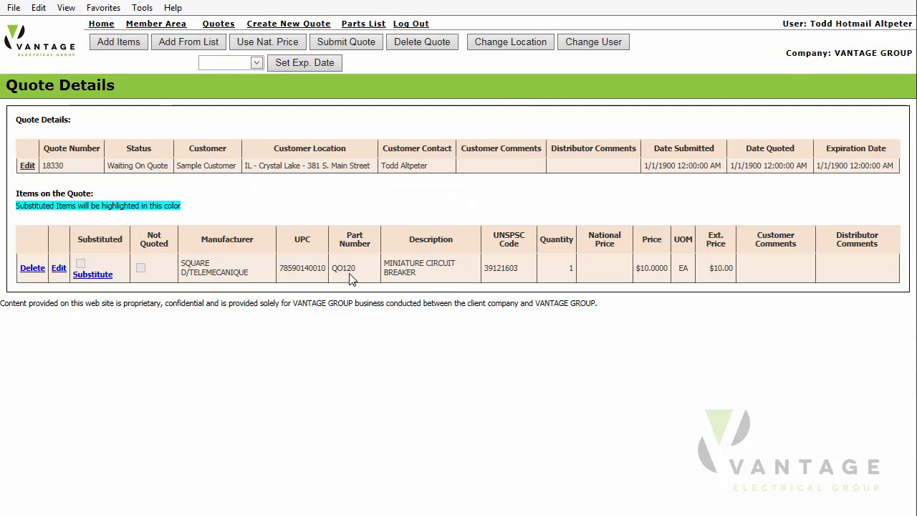
Find the Bussmann FRS-R-3 fuse by searching for frs-r-3 and add it to the quote with a quantity of 3.
click(119, 41)
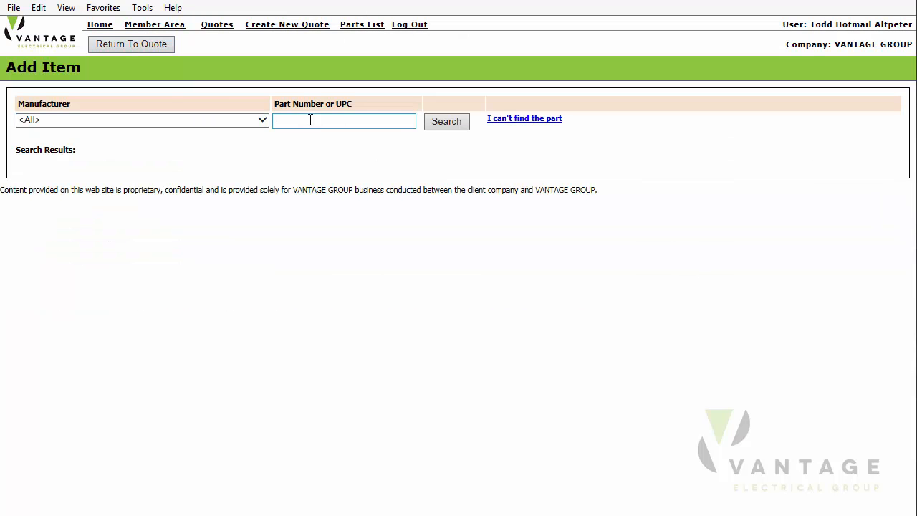
click(313, 119)
text(frs-r-3)
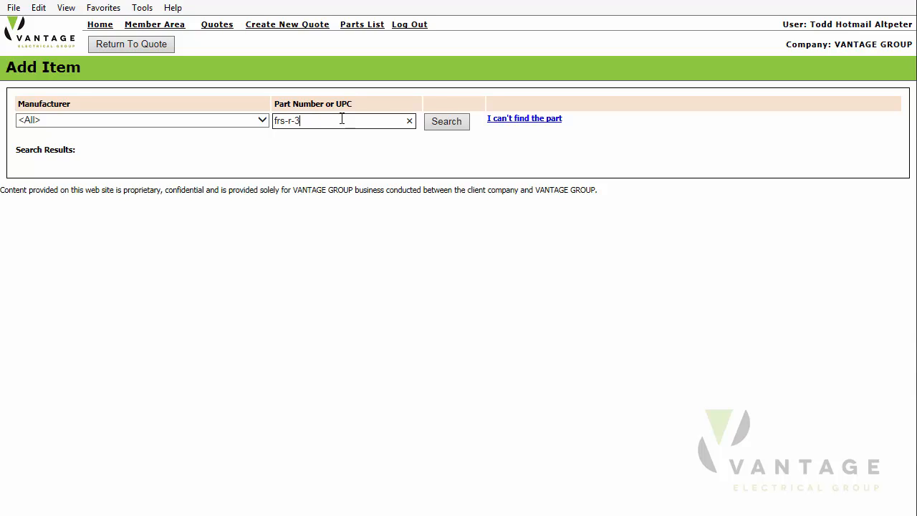
click(450, 123)
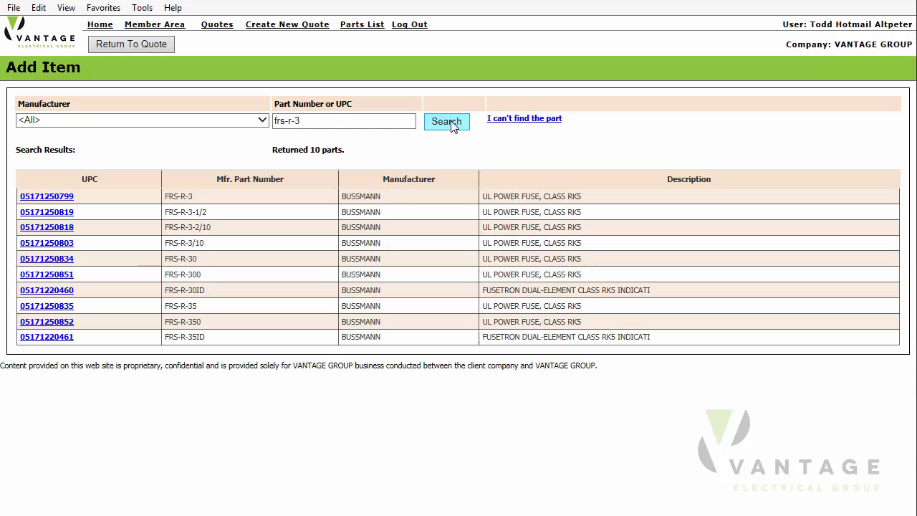
click(48, 198)
click(320, 209)
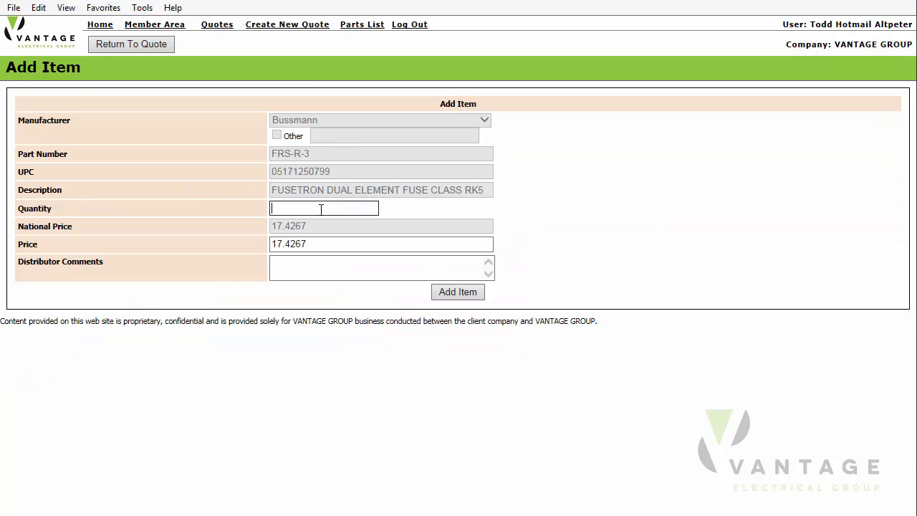
text(3)
click(458, 295)
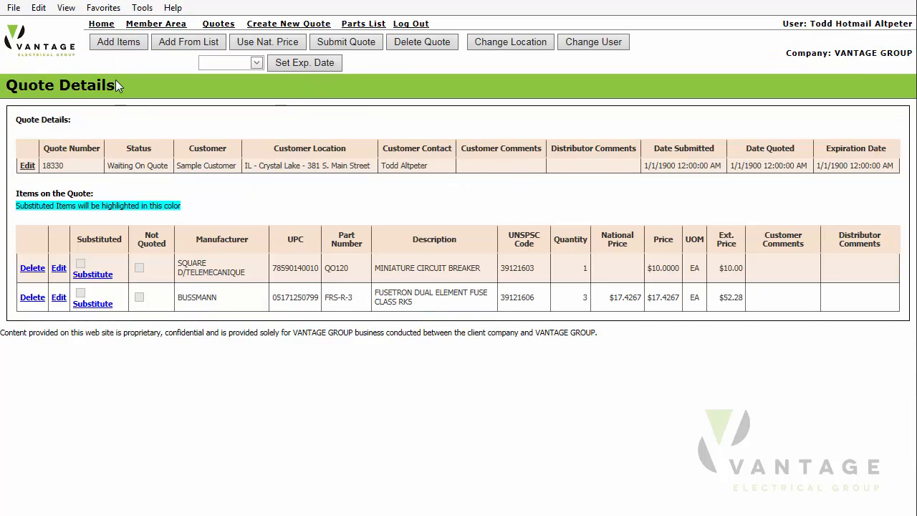
Start a manual entry for a part that cannot be found, with Square D/Telemecanique as its manufacturer.
click(117, 43)
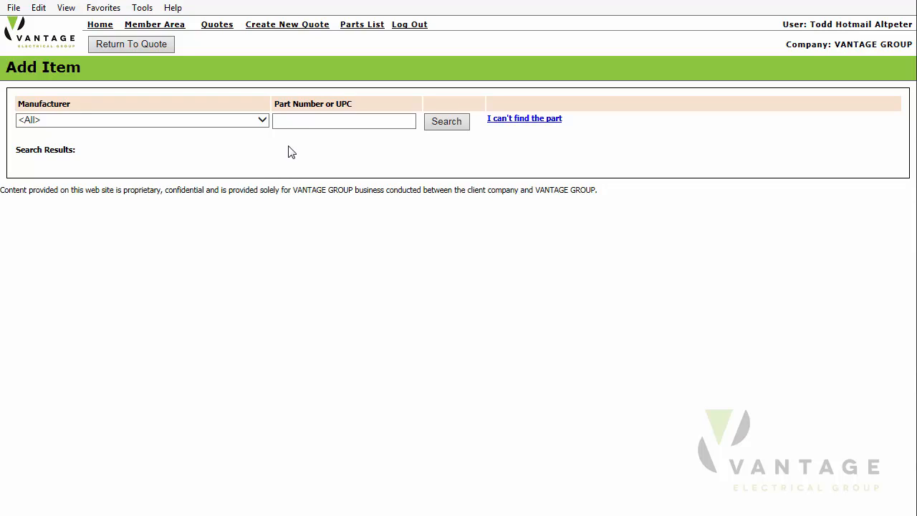
click(306, 122)
click(518, 120)
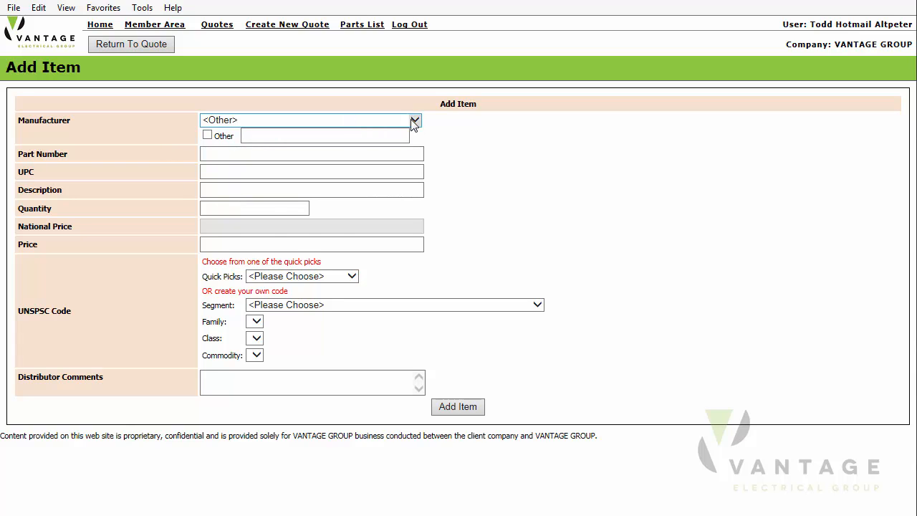
click(414, 119)
key(s)
key(q)
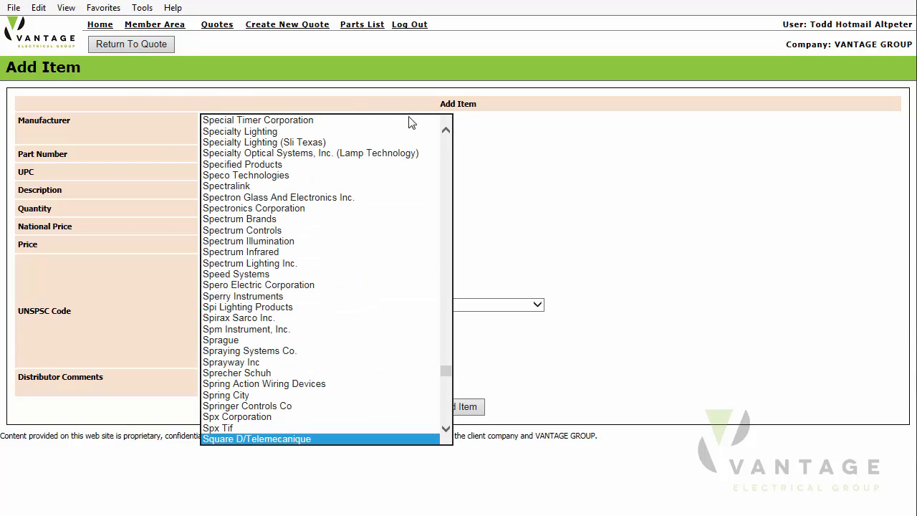
text(ural & Sun Valley Lighting)
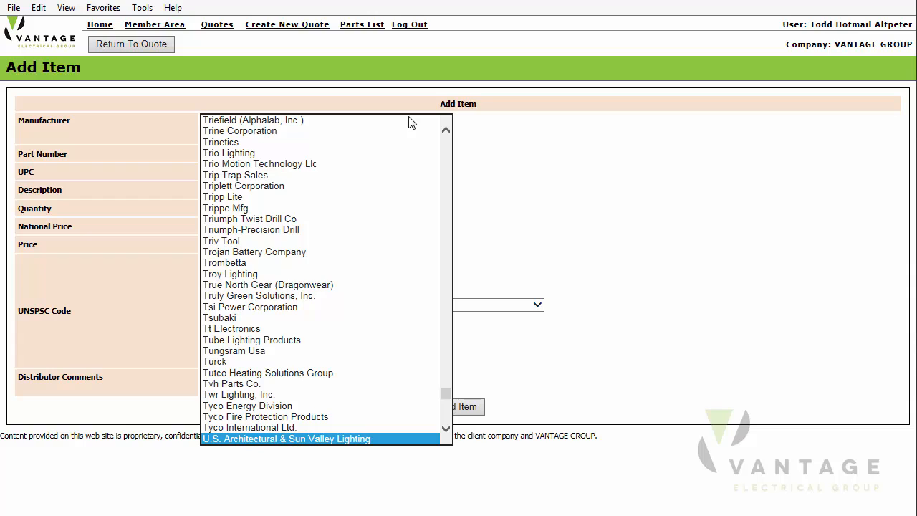
text(sq)
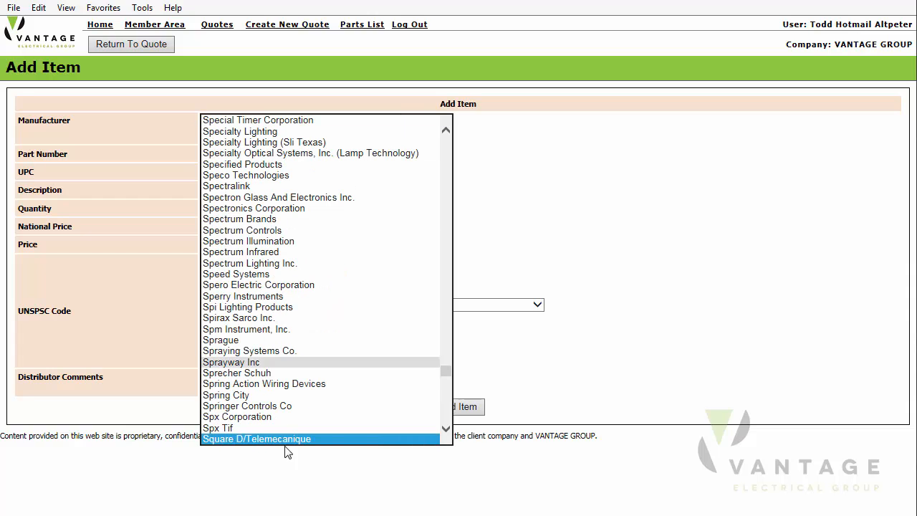
click(287, 438)
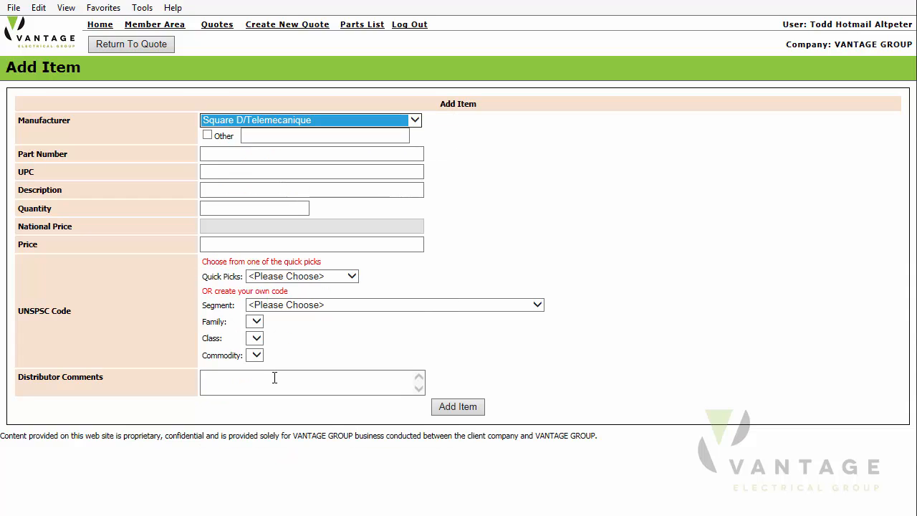
Describe the manual item as "200 BLO Panelboard" and set its quantity to 1.
click(241, 152)
click(236, 167)
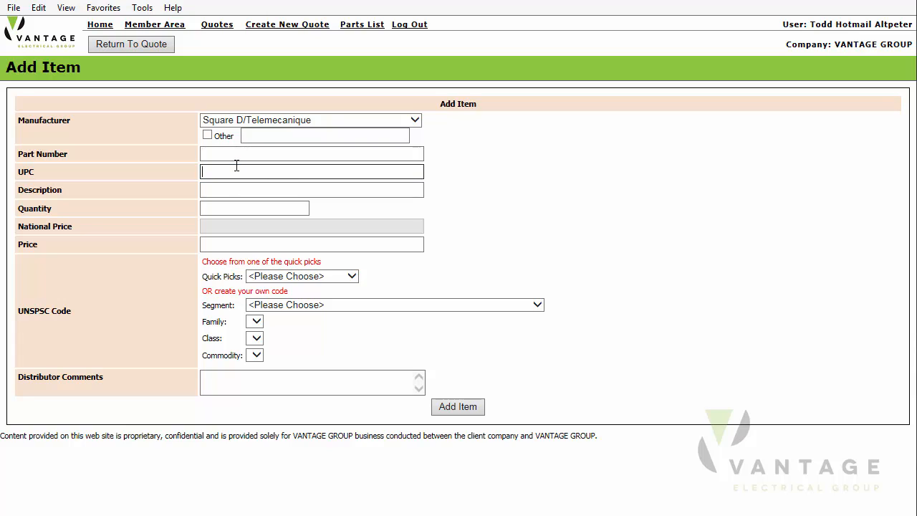
click(225, 190)
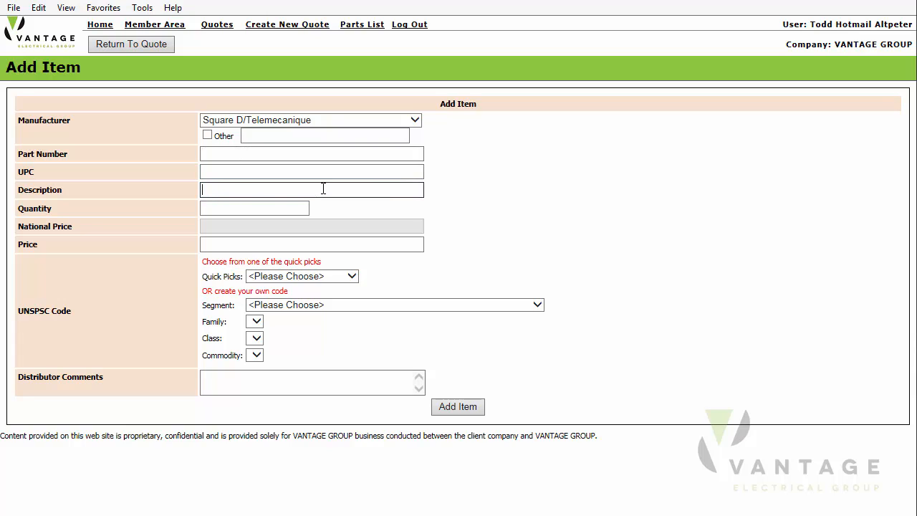
text(200 BLO Panelboard)
click(272, 208)
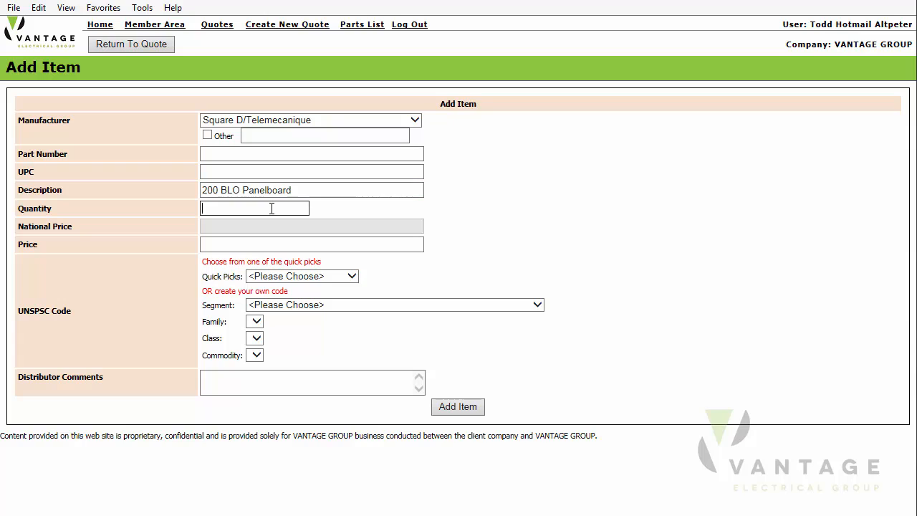
text(1)
key(Tab)
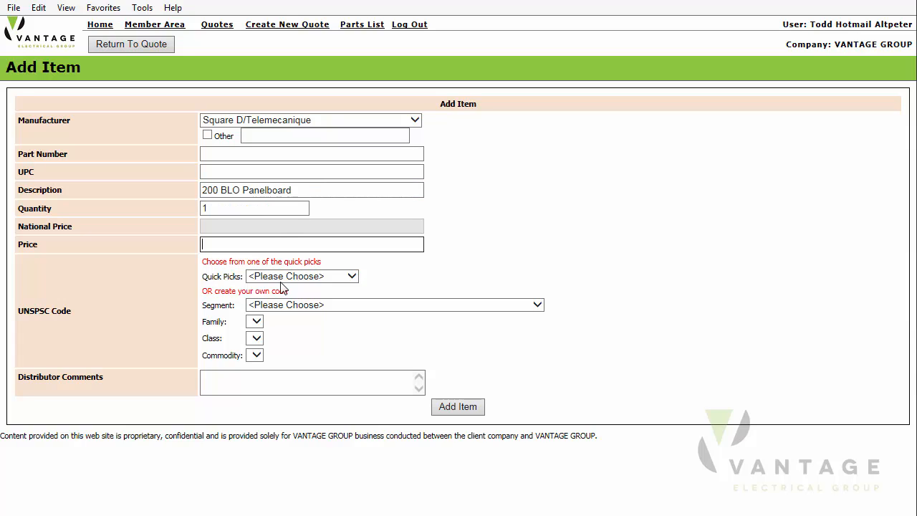
Assign the Panelboards quick pick as the UNSPSC code, set the price to 200, and add the item to the quote.
click(361, 273)
click(355, 276)
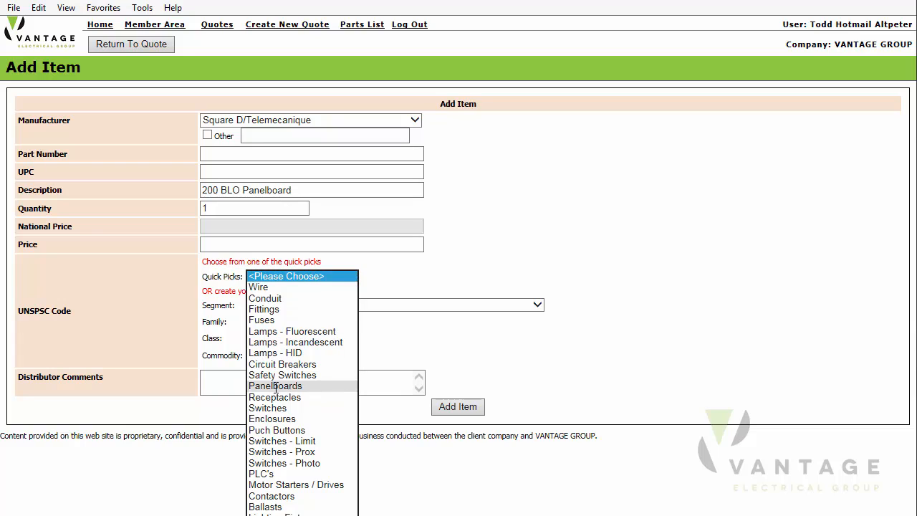
click(325, 384)
click(224, 392)
click(291, 238)
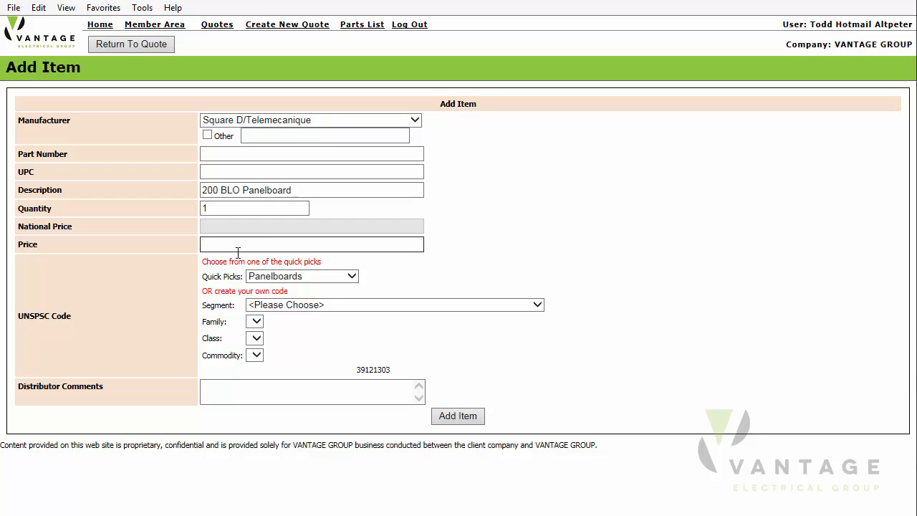
text(200)
click(472, 417)
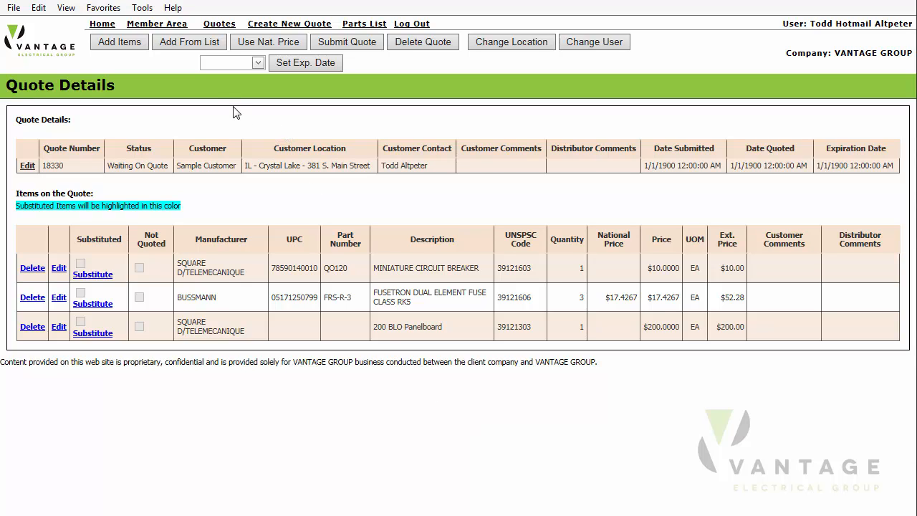
Add 3 of the Bussmann FRS-R-3 and 1 of the Square D QO120 to the quote from the test parts list.
click(192, 43)
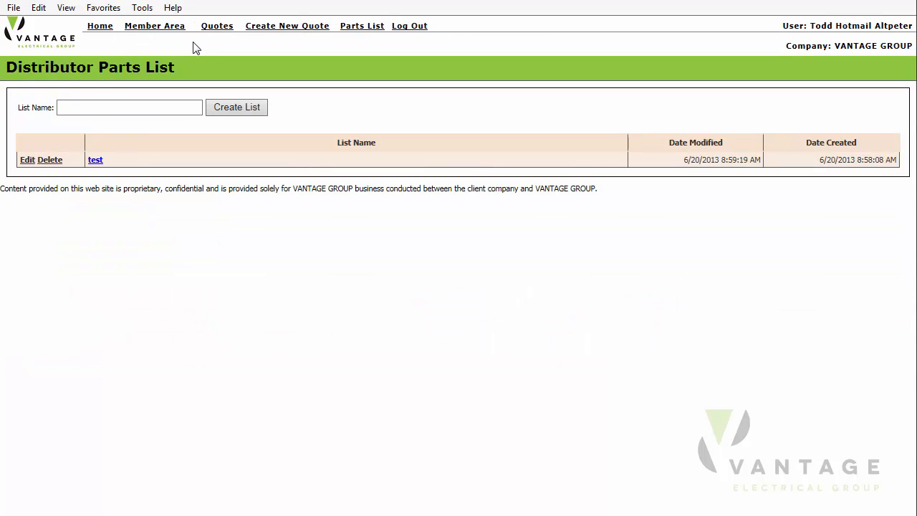
click(96, 160)
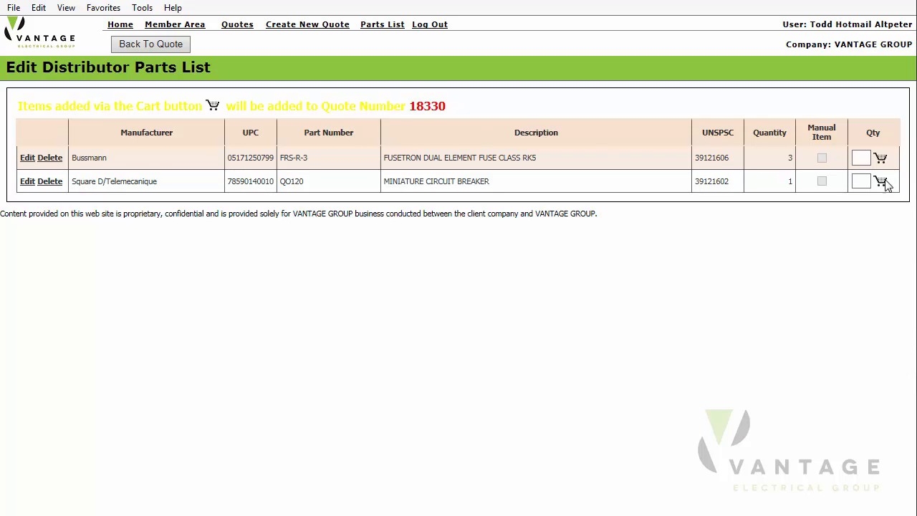
click(863, 157)
text(3)
click(880, 158)
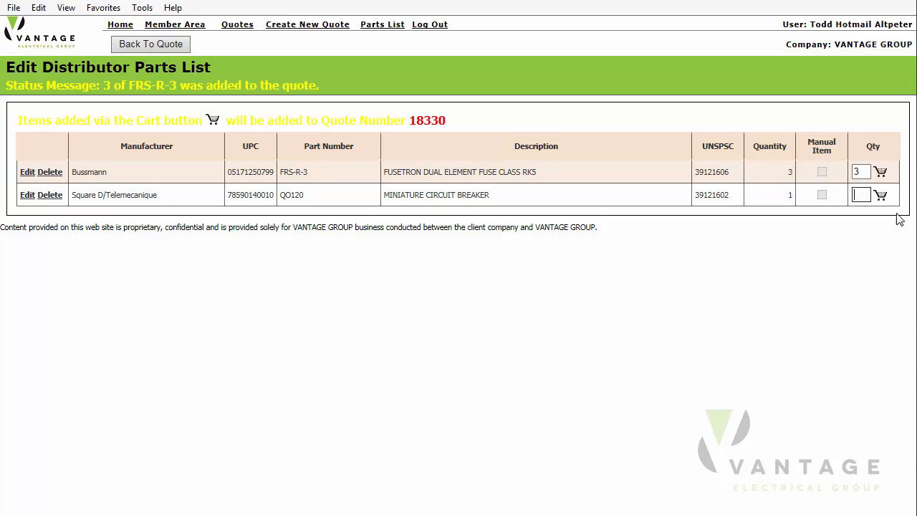
text(1)
click(880, 195)
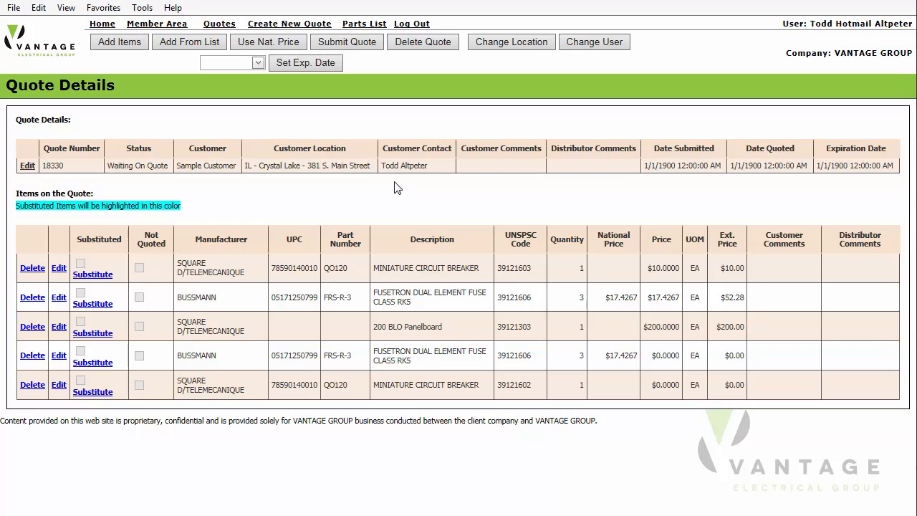
Set the quote's expiration date to 7/31/2015 and submit the quote.
click(258, 62)
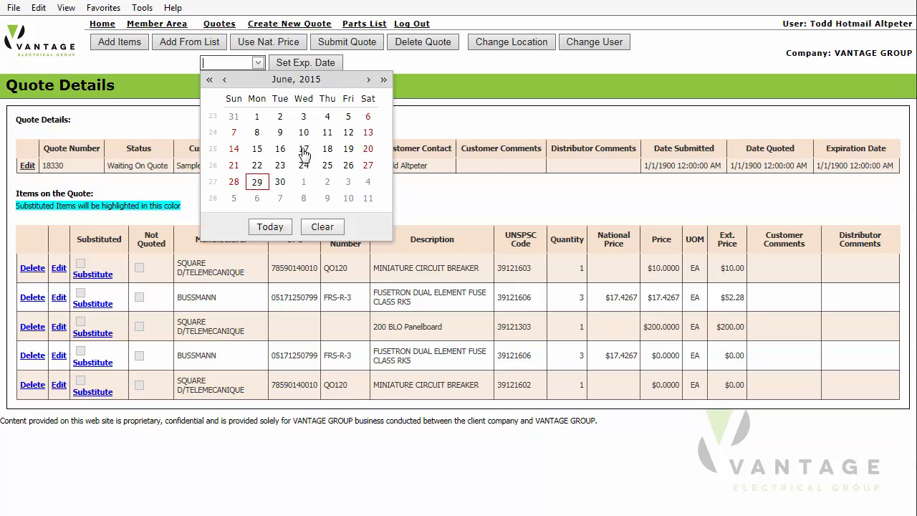
click(367, 79)
click(349, 183)
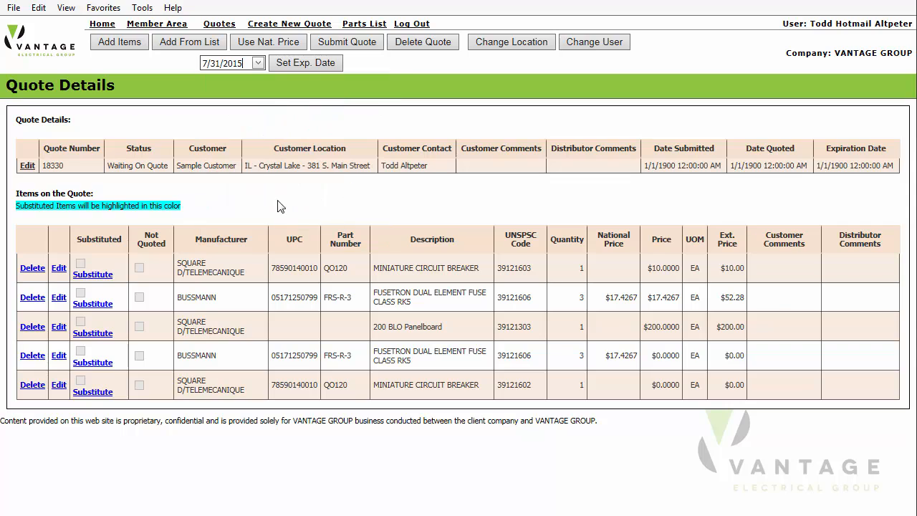
click(301, 63)
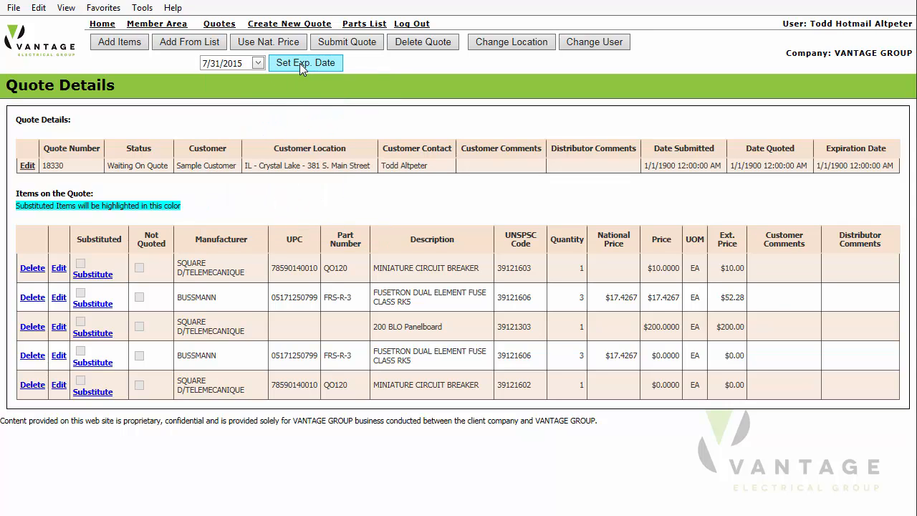
click(365, 43)
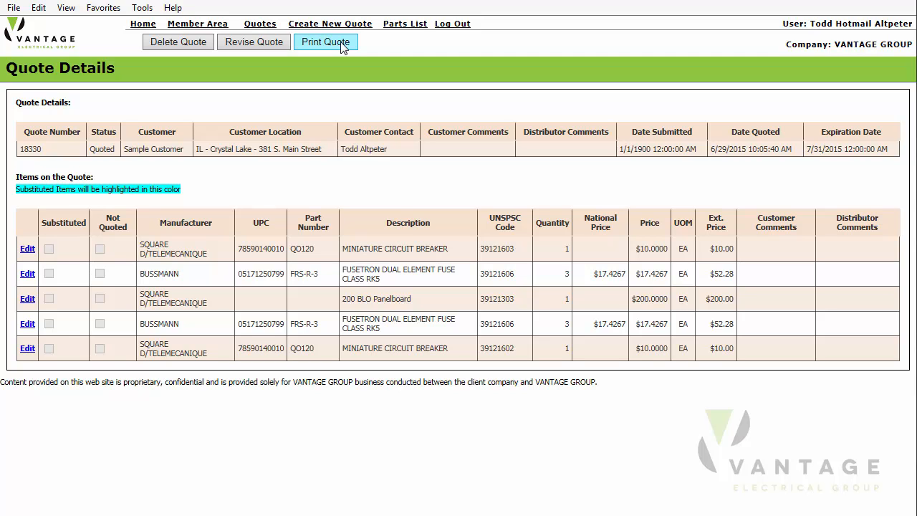
Create a new distributor parts list named "sample".
click(260, 24)
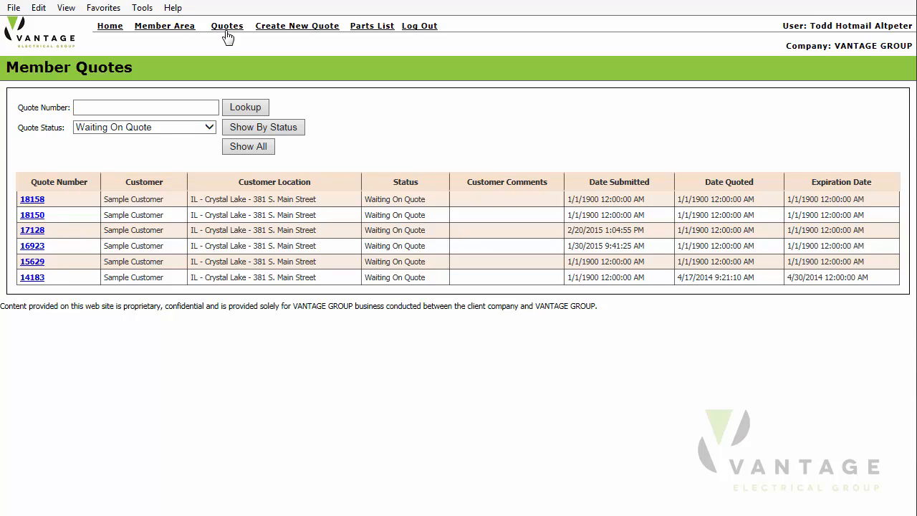
click(372, 26)
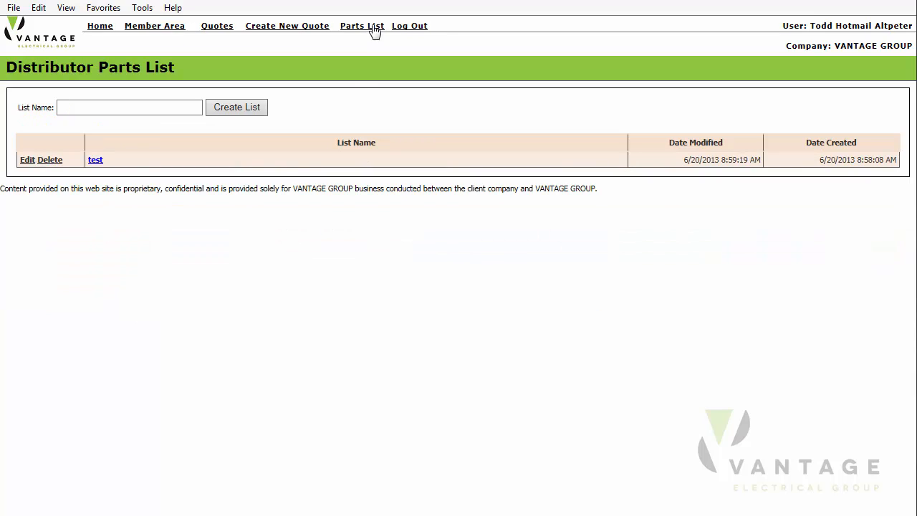
click(91, 111)
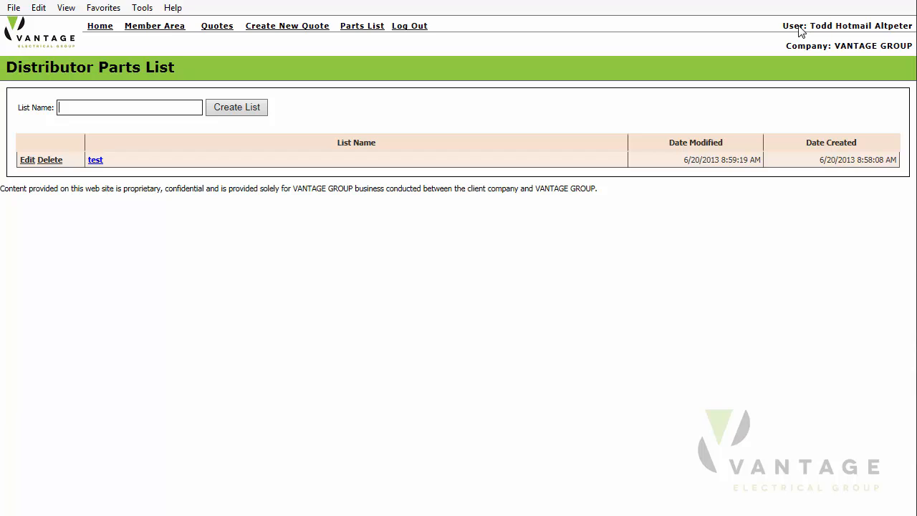
text(sample)
click(242, 112)
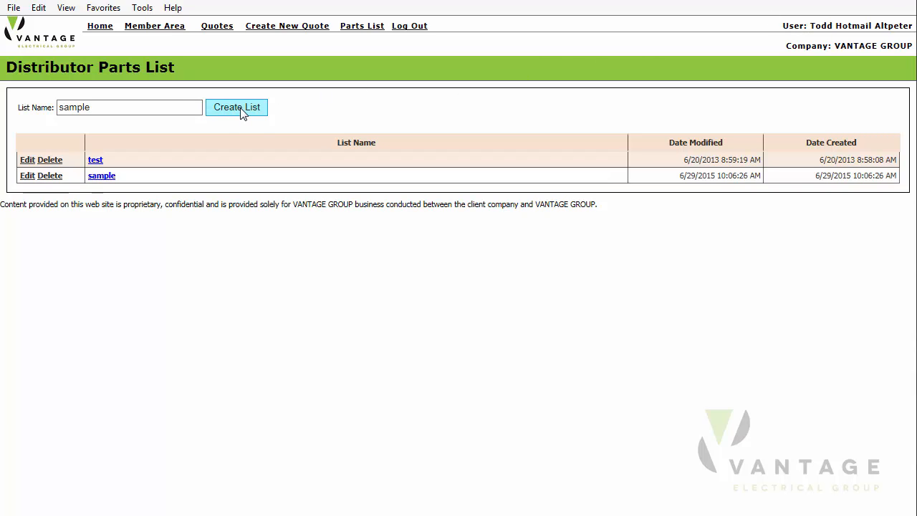
Find the Bussmann FRS-R-3 fuse by searching for frs-r-3 and add it to the sample parts list with a quantity of 3.
click(100, 177)
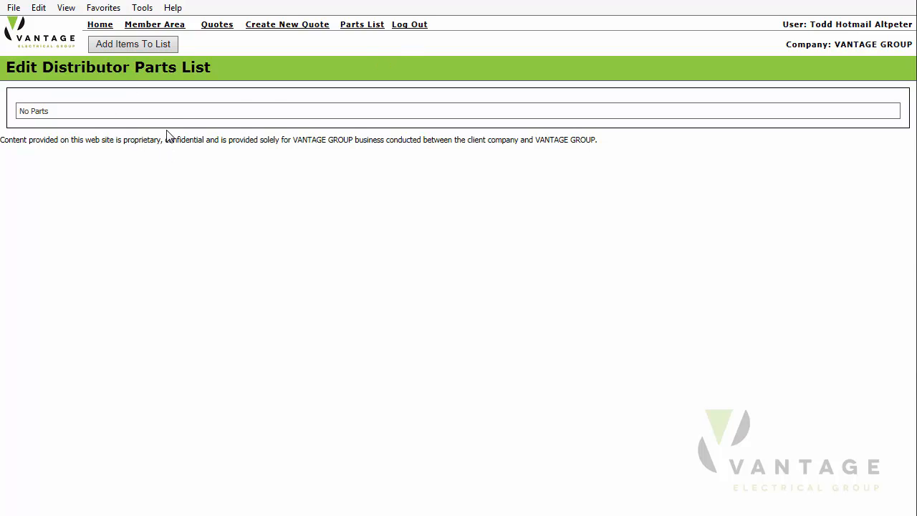
click(139, 48)
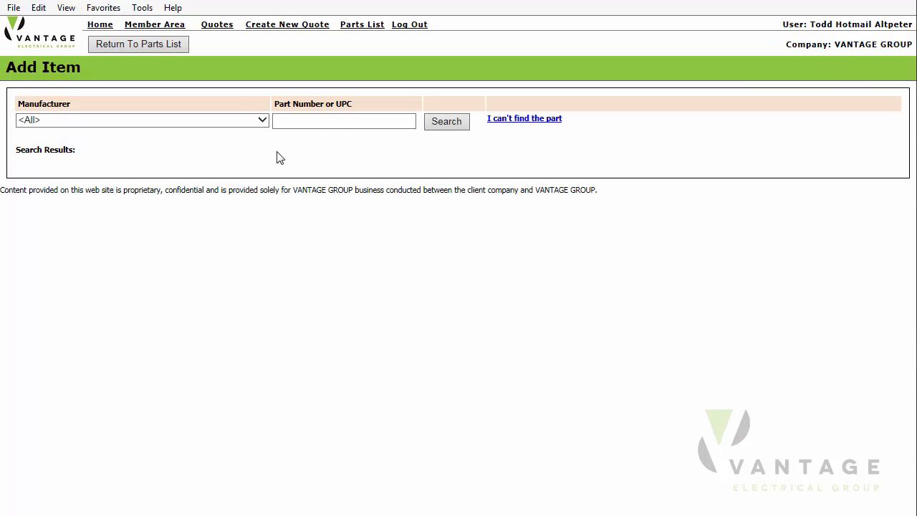
click(326, 123)
text(frs)
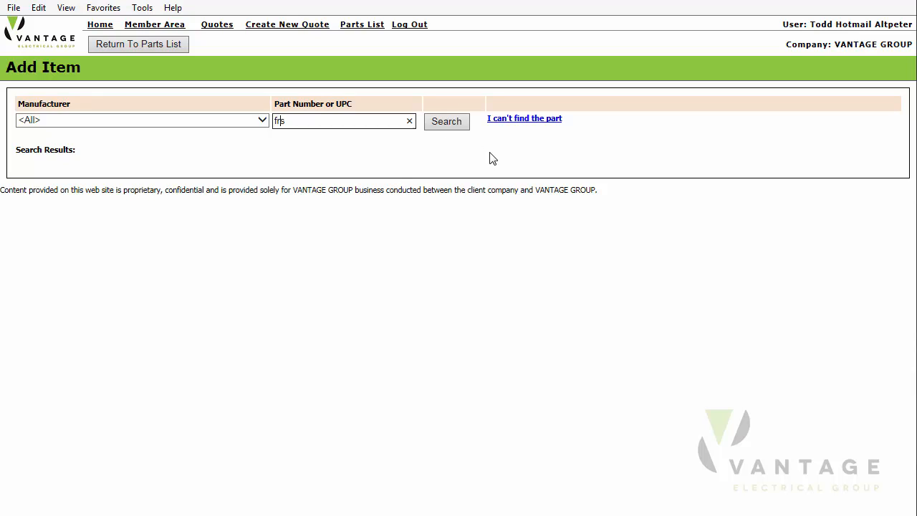
text(-r-3)
click(455, 122)
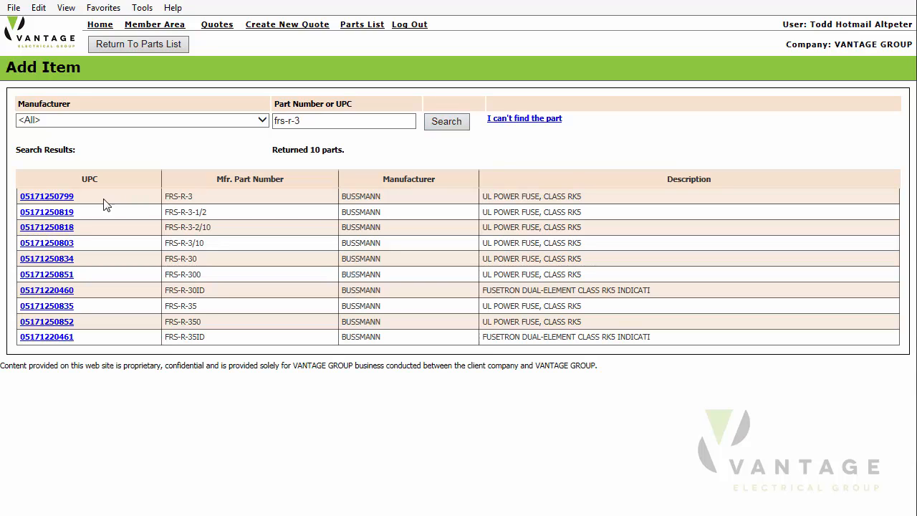
click(52, 197)
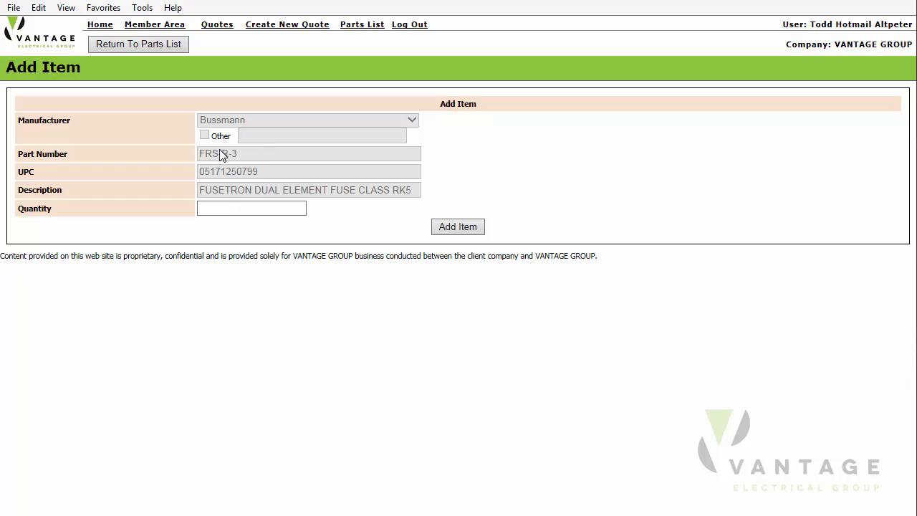
click(232, 207)
text(3)
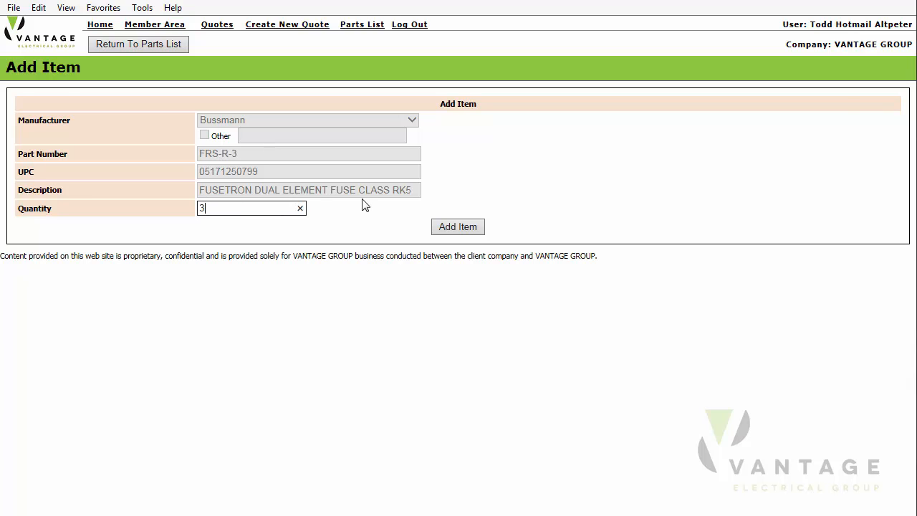
click(451, 228)
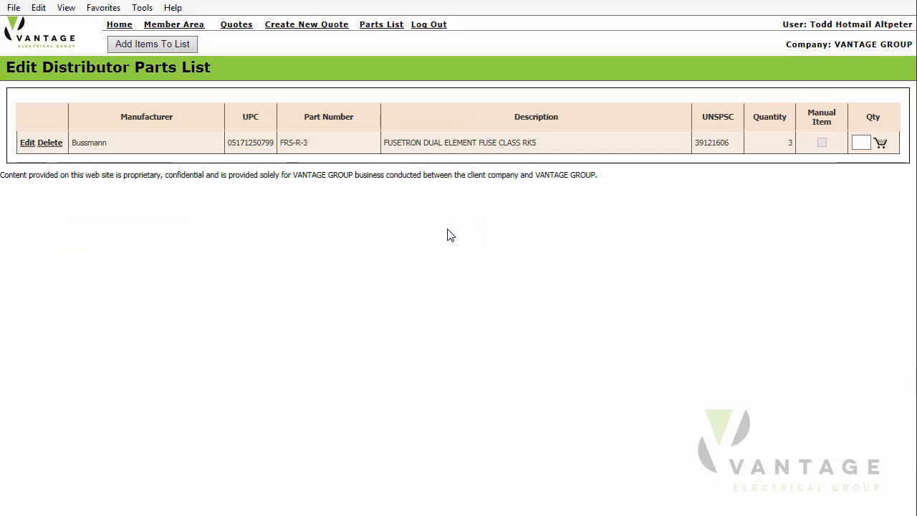
Search for part 30073 and add the Meltric 26-30073-1 receptacle to the sample parts list with a quantity of 3.
click(173, 52)
click(303, 124)
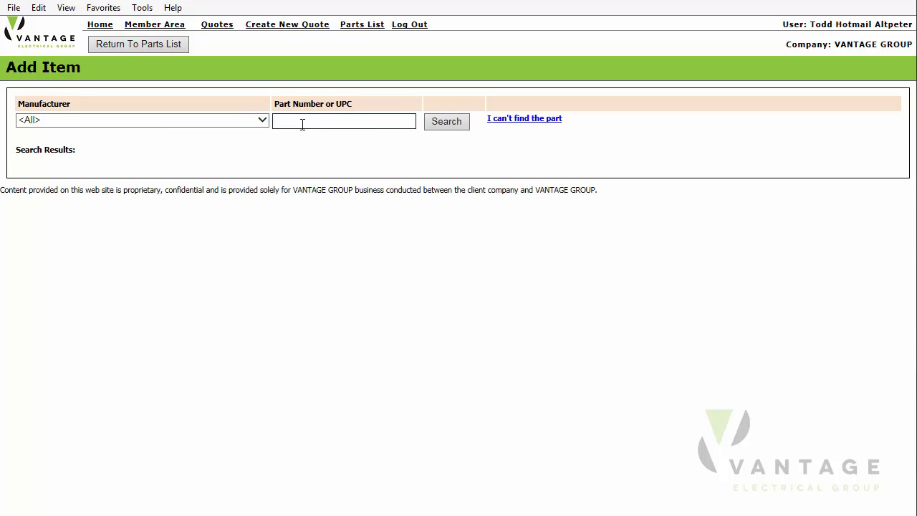
text(30073)
key(Return)
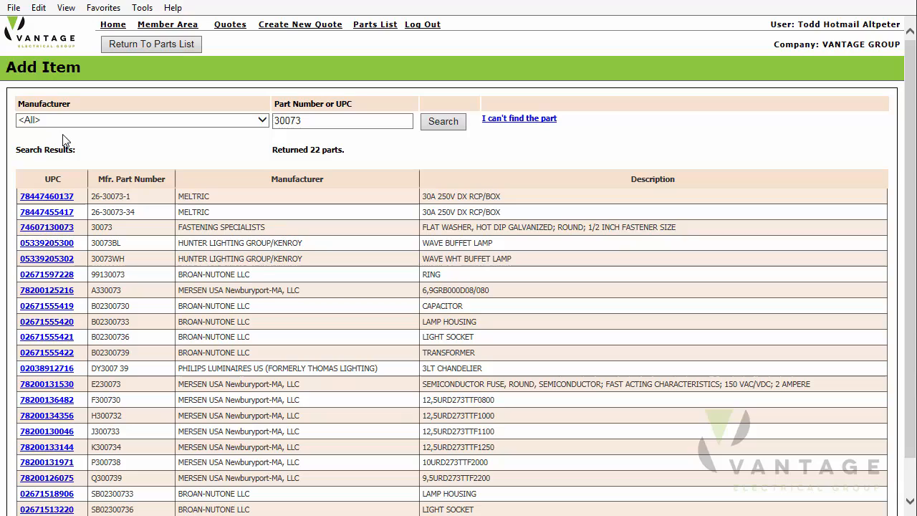
click(43, 191)
click(258, 209)
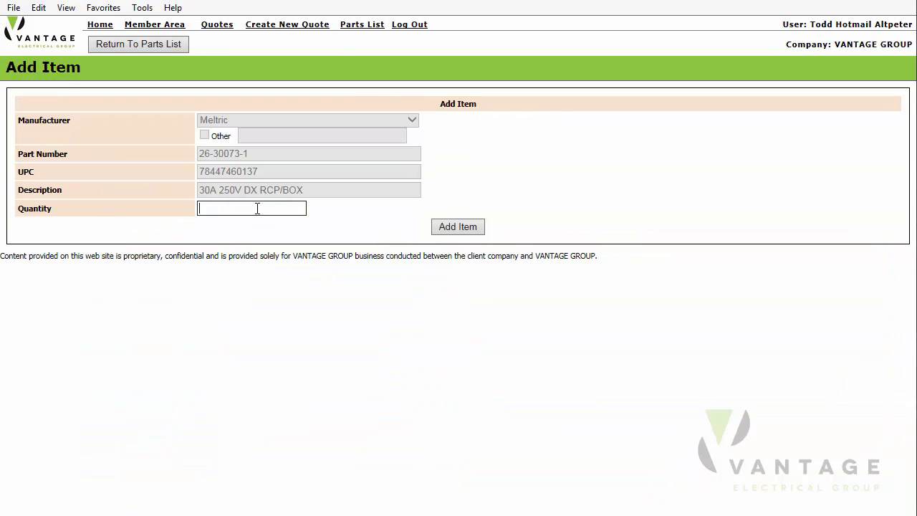
text(3)
click(456, 226)
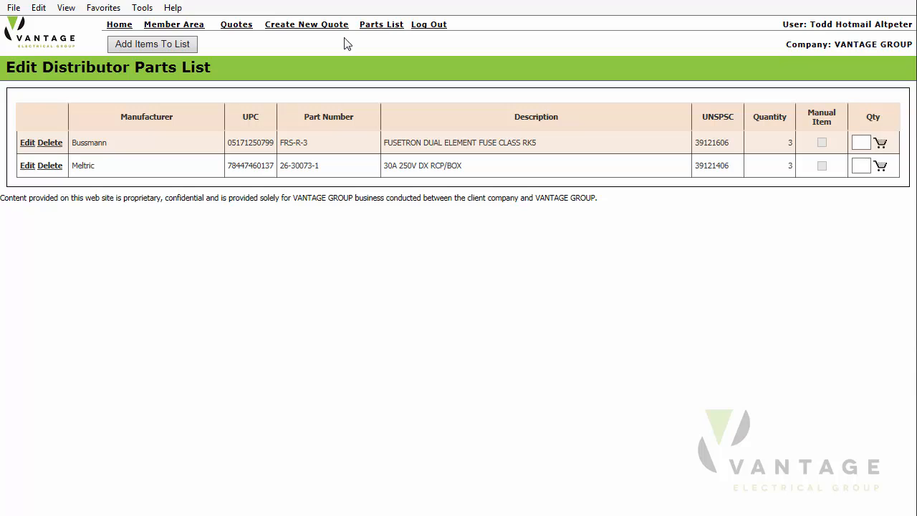
Delete the Meltric 26-30073-1 item from the sample parts list.
click(45, 168)
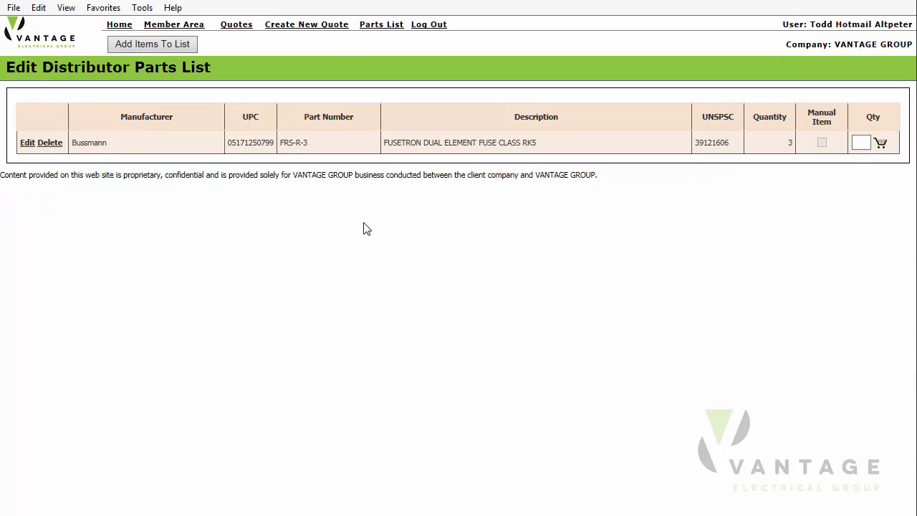